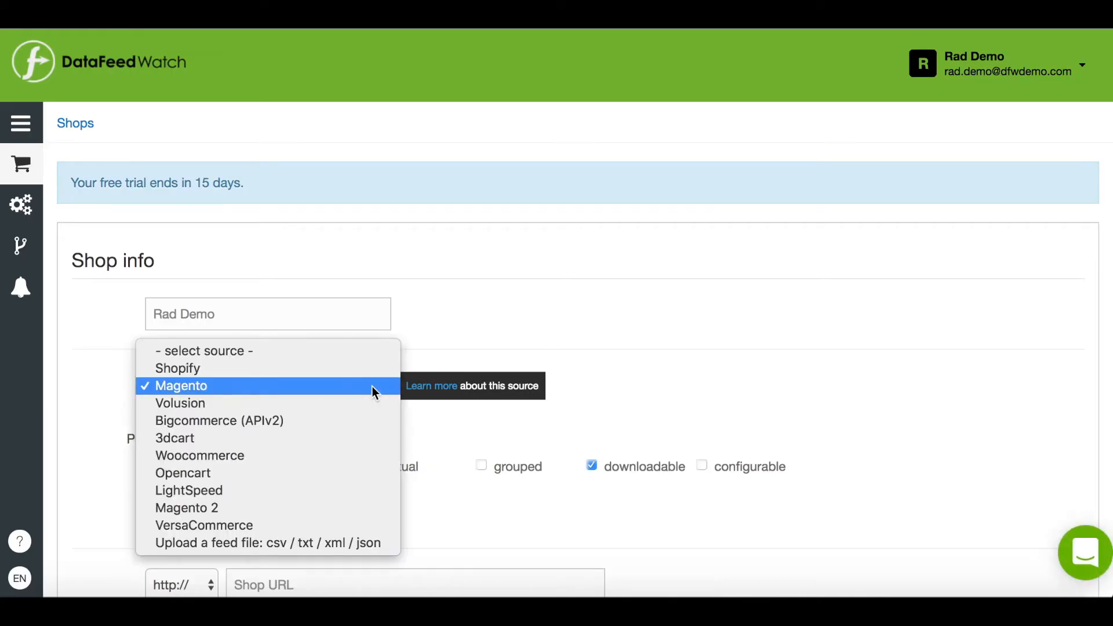
pyautogui.click(328, 542)
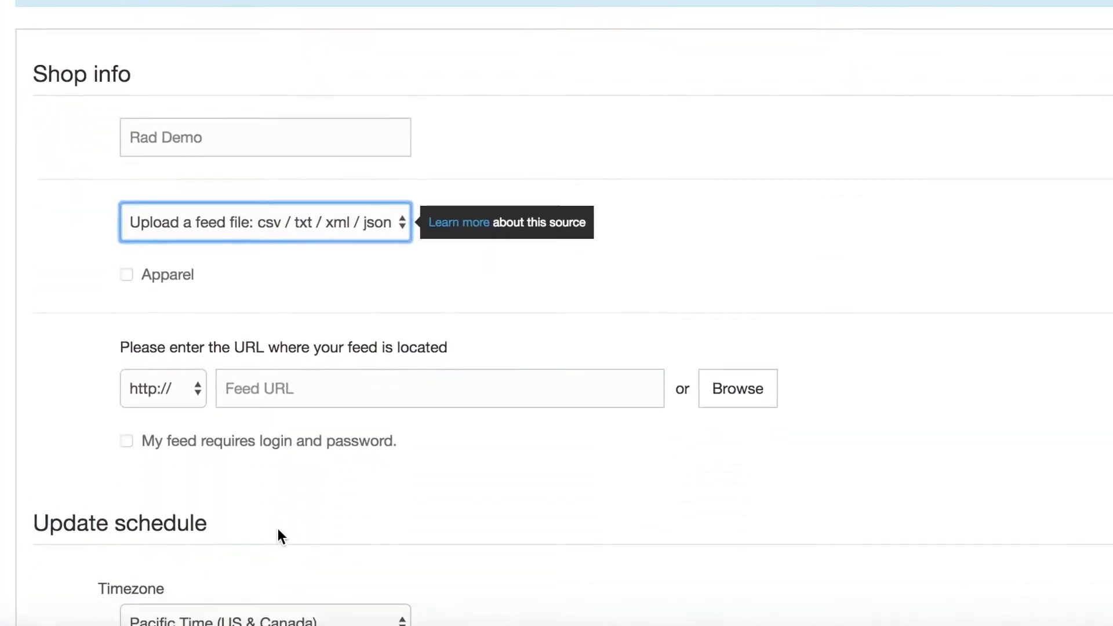
pyautogui.click(278, 393)
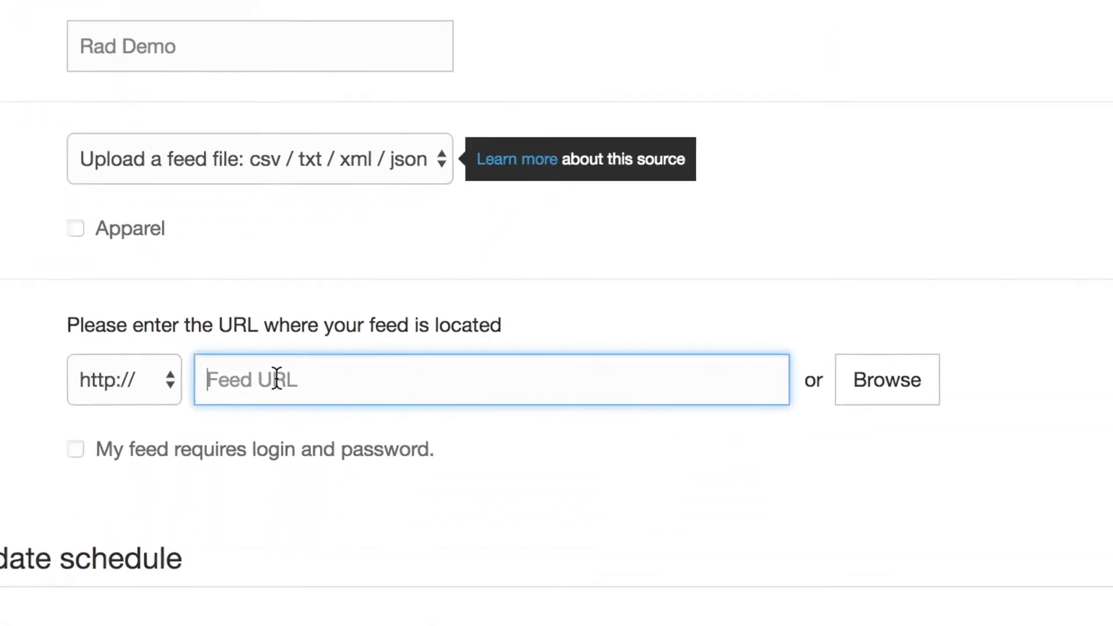
pyautogui.write('http://www.datafeedwatch.com/simple-feed-variants.txt?33218')
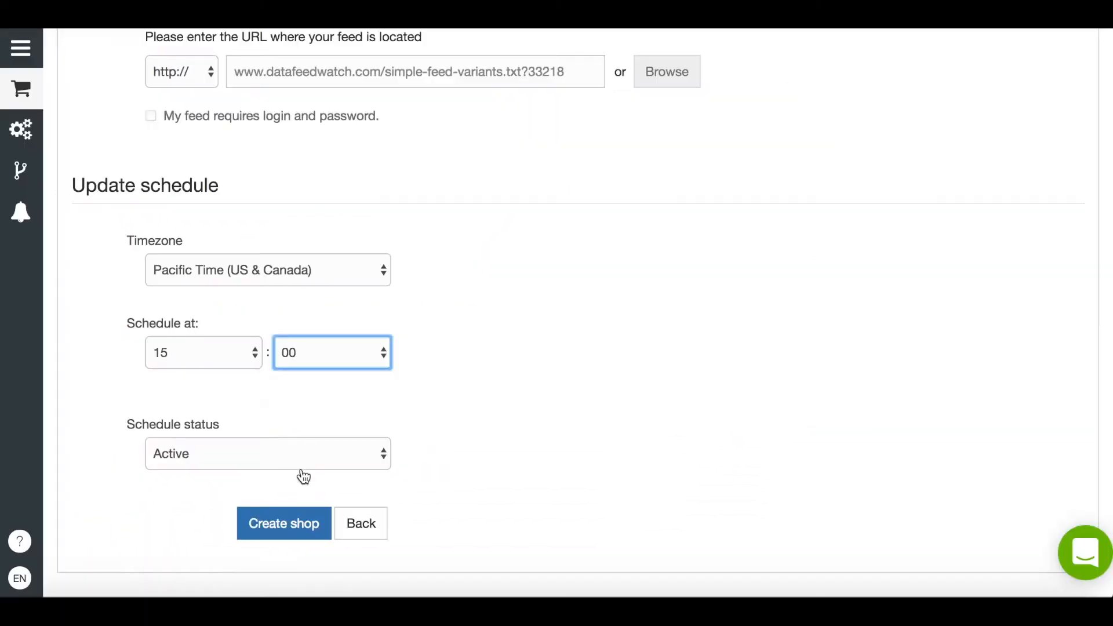
pyautogui.click(283, 535)
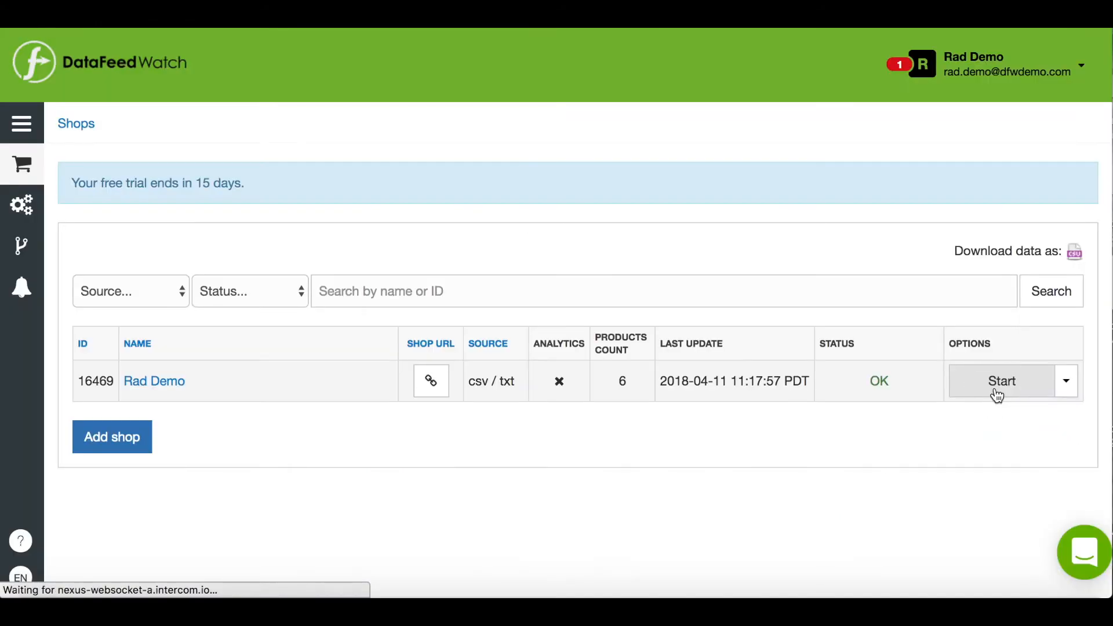
# Start setting up the shop and map the internal id field to the input field id
pyautogui.click(993, 390)
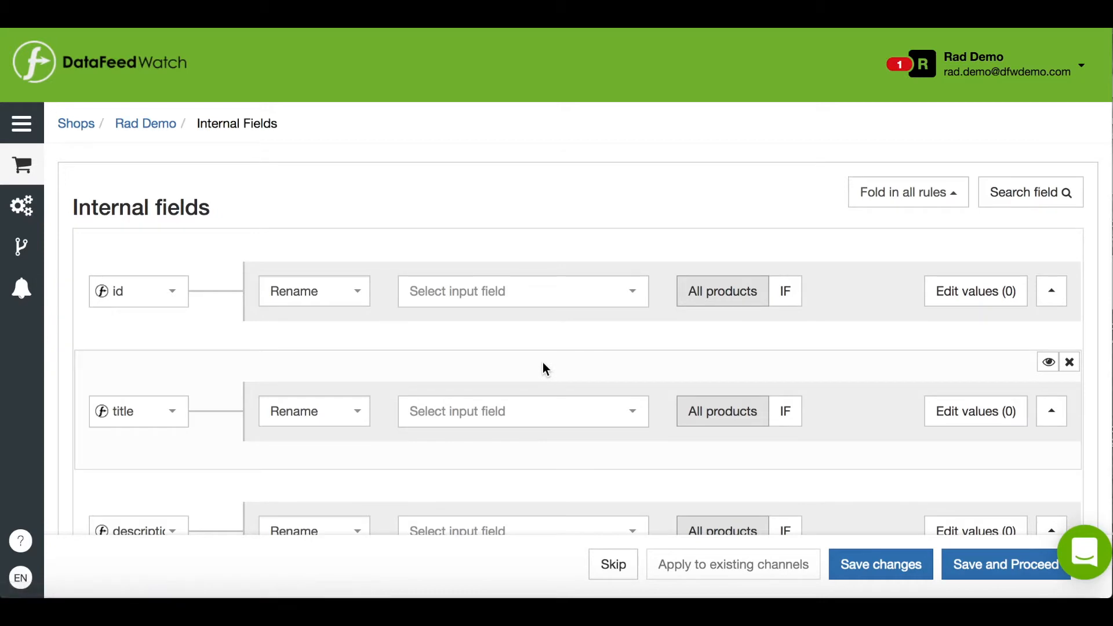
pyautogui.click(634, 292)
pyautogui.click(545, 254)
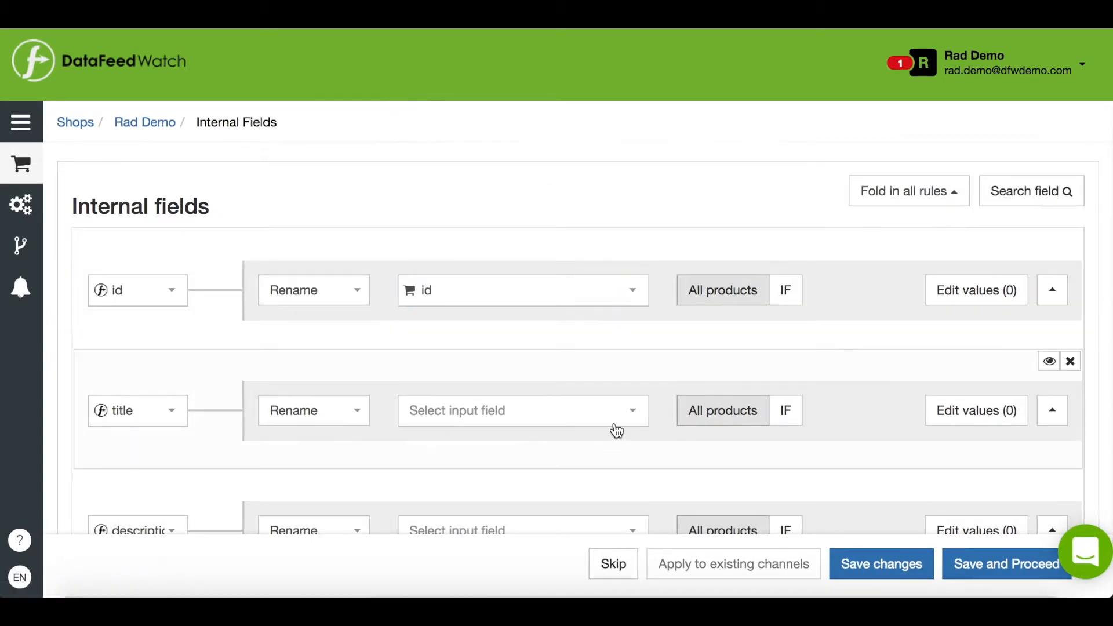
# Map the internal title, description and price fields to the input fields title, desciption2 and price
pyautogui.click(632, 412)
pyautogui.write('ti')
pyautogui.click(510, 231)
pyautogui.scroll(-5, 504, 243)
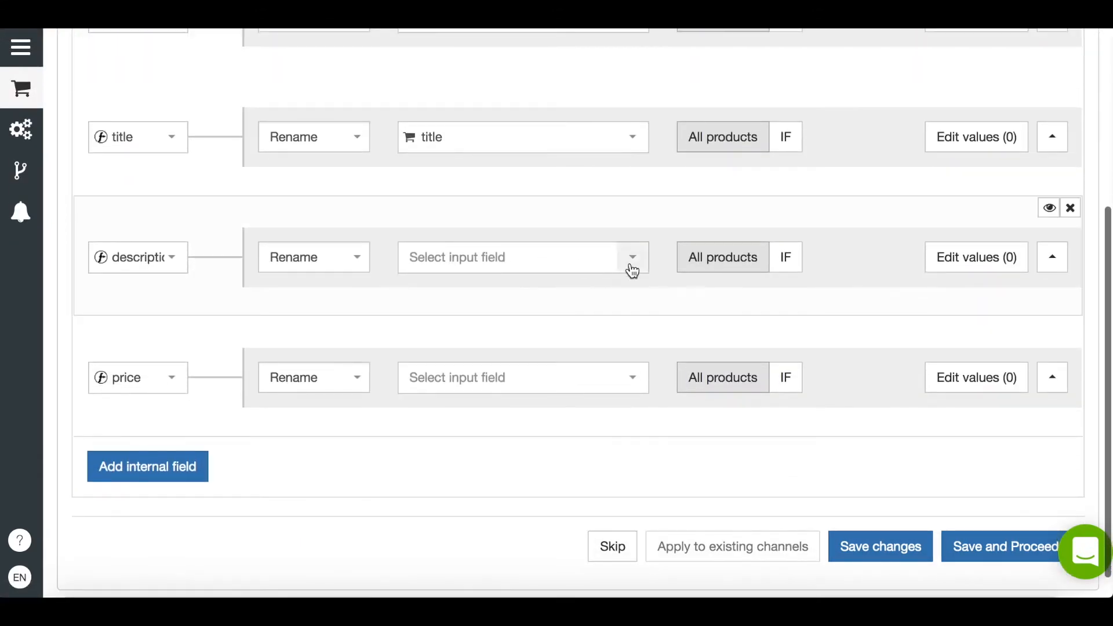
pyautogui.click(604, 266)
pyautogui.write('desciption2')
pyautogui.click(510, 342)
pyautogui.click(634, 379)
pyautogui.write('price')
pyautogui.click(459, 197)
# Add a new internal field named Color
pyautogui.click(182, 480)
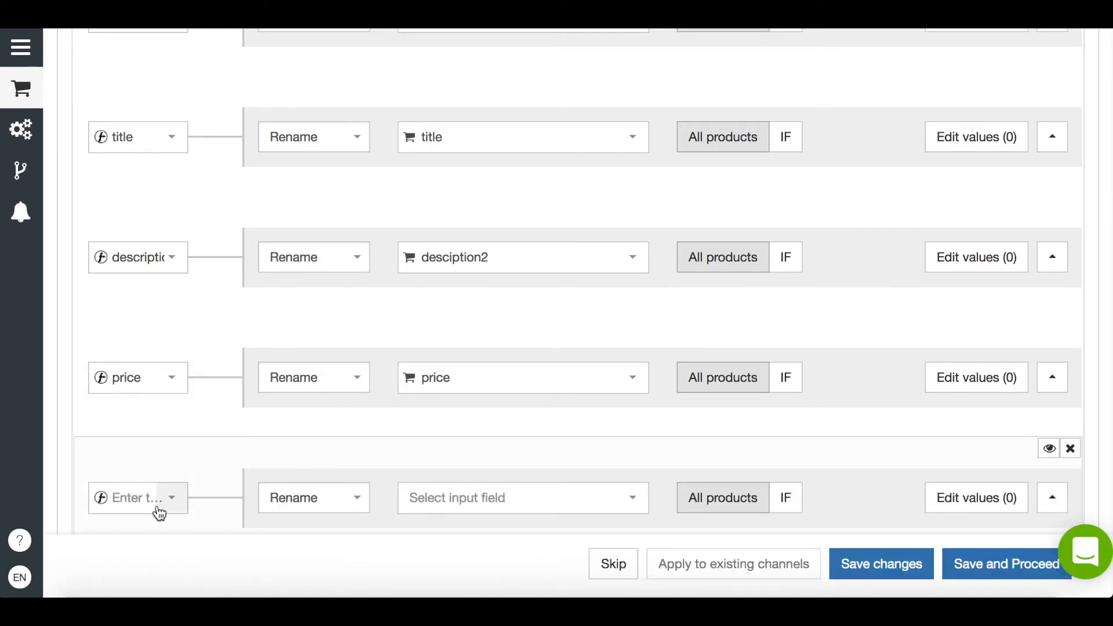
pyautogui.click(157, 499)
pyautogui.write('Color')
pyautogui.press('Return')
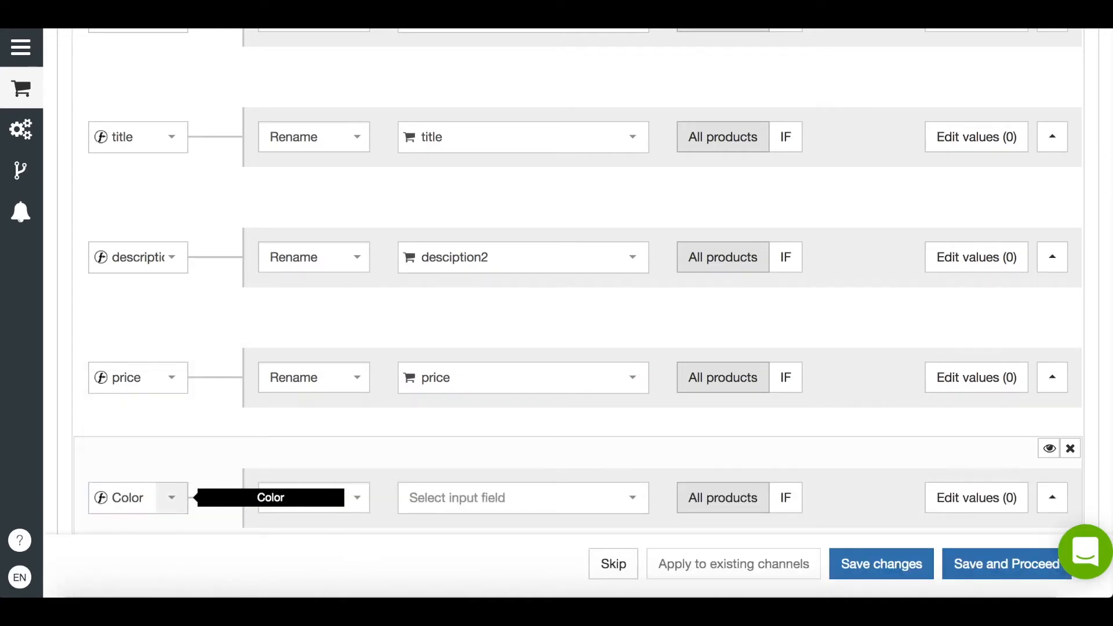
# Set the Color field to the static value Red
pyautogui.click(313, 497)
pyautogui.click(310, 367)
pyautogui.write('Red')
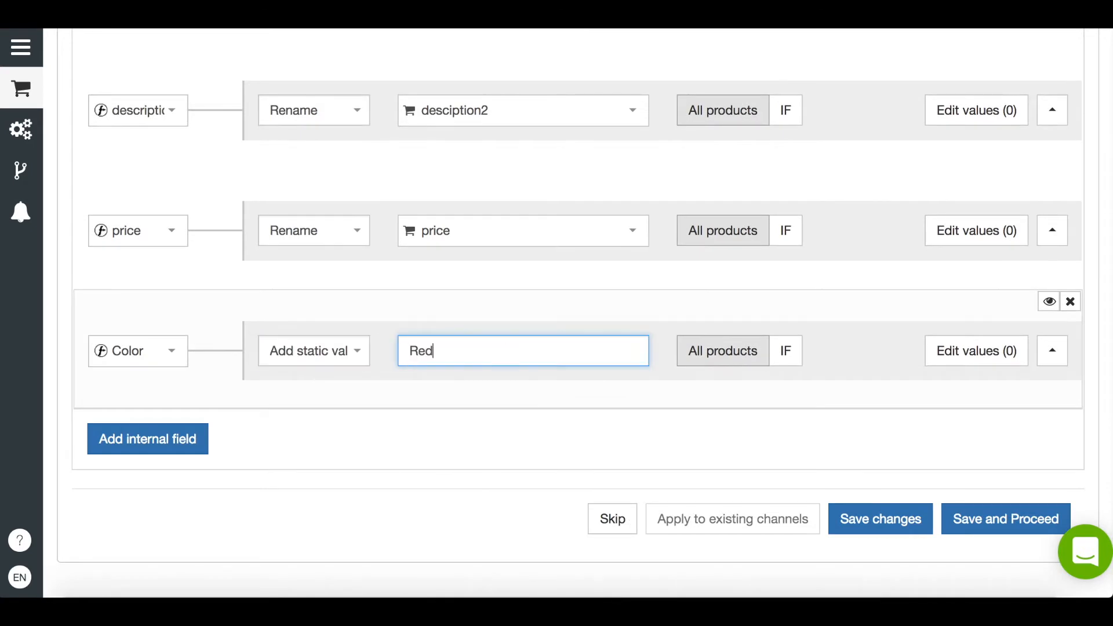
# Add a condition to the Color rule so it applies only when title includes Red
pyautogui.click(785, 351)
pyautogui.click(443, 453)
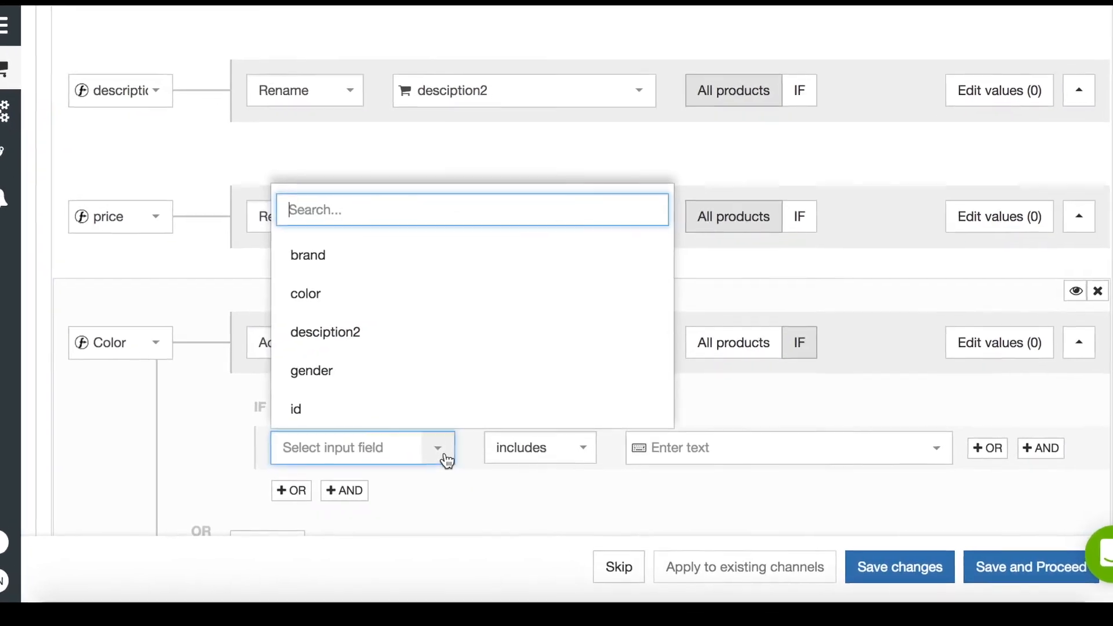
pyautogui.write('tit')
pyautogui.click(344, 241)
pyautogui.click(725, 446)
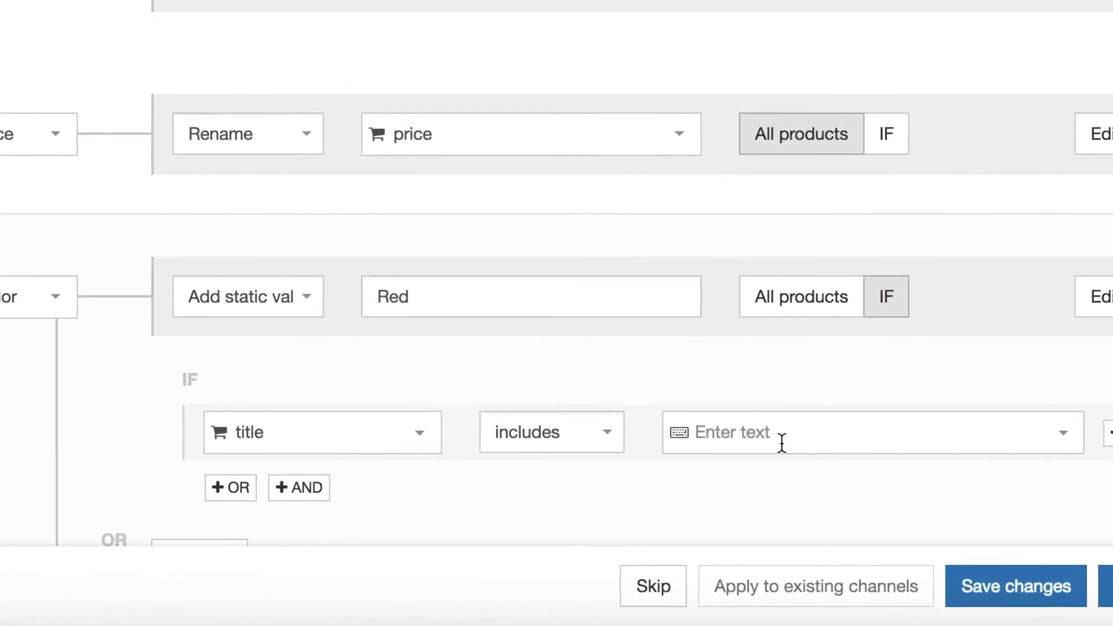
pyautogui.write('Red')
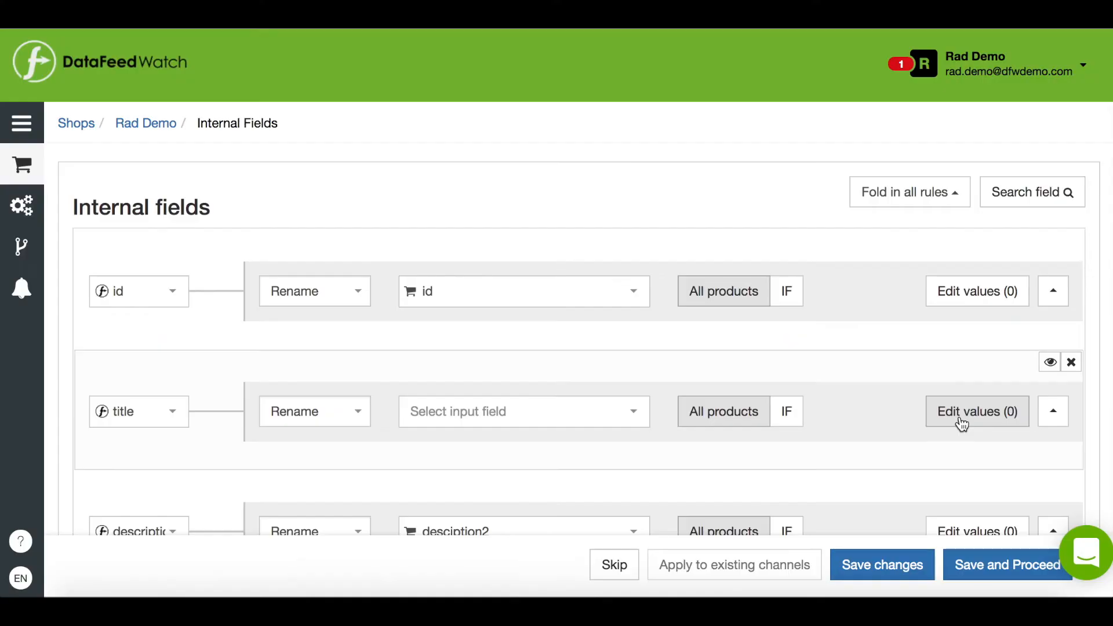
# Open the value editor for the title field and view its mapping type options
pyautogui.click(962, 424)
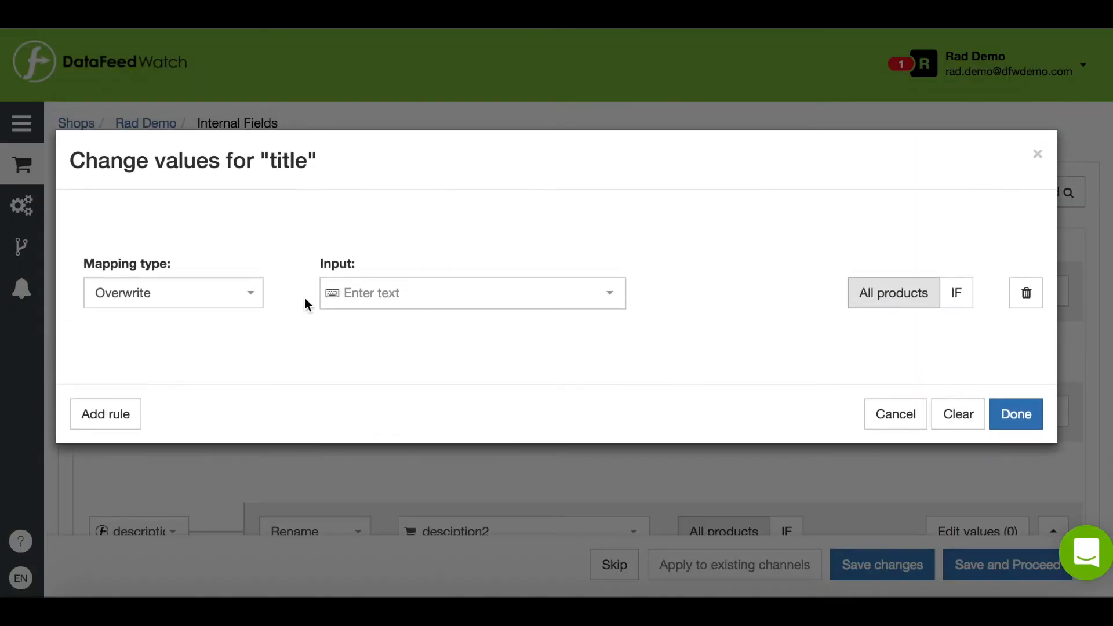
pyautogui.click(250, 295)
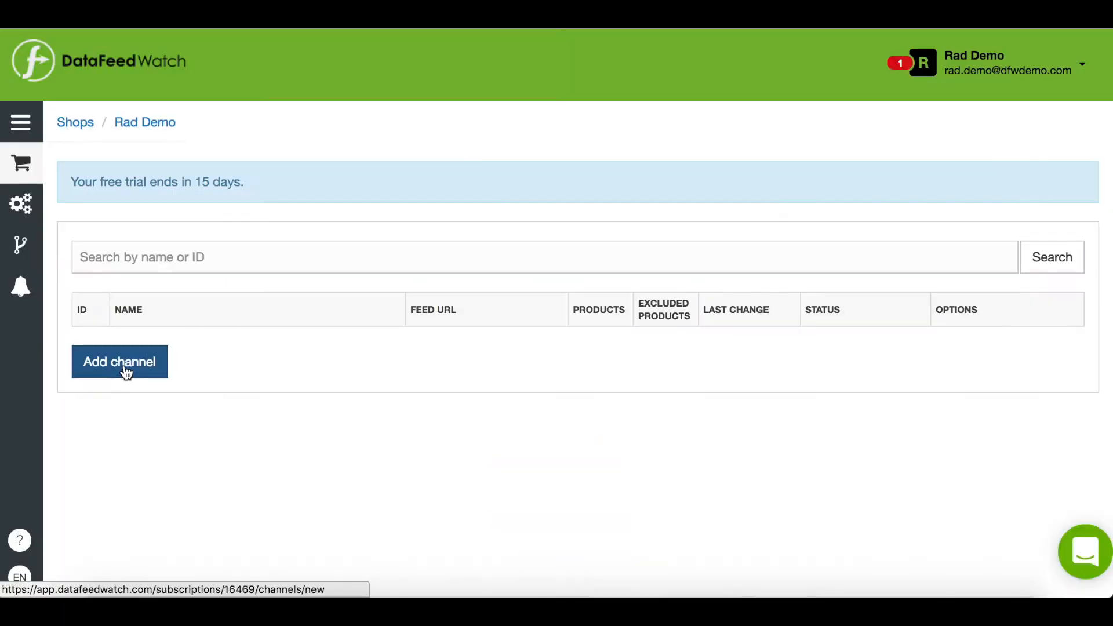
# Start adding a channel, choosing United States as country and Google Shopping (US) as channel
pyautogui.click(125, 371)
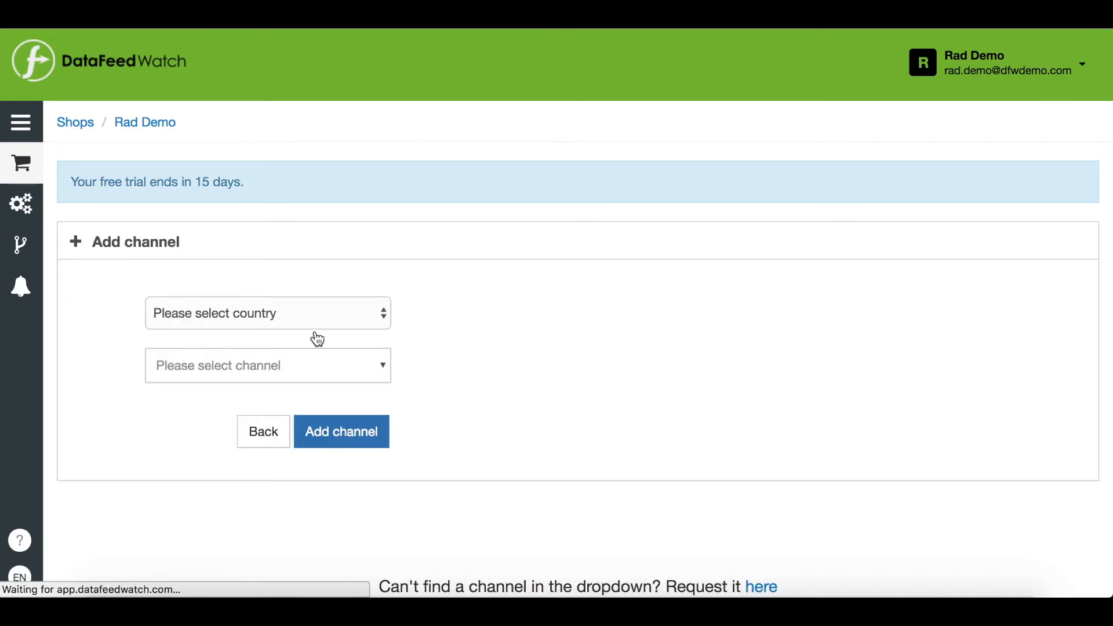
pyautogui.click(323, 324)
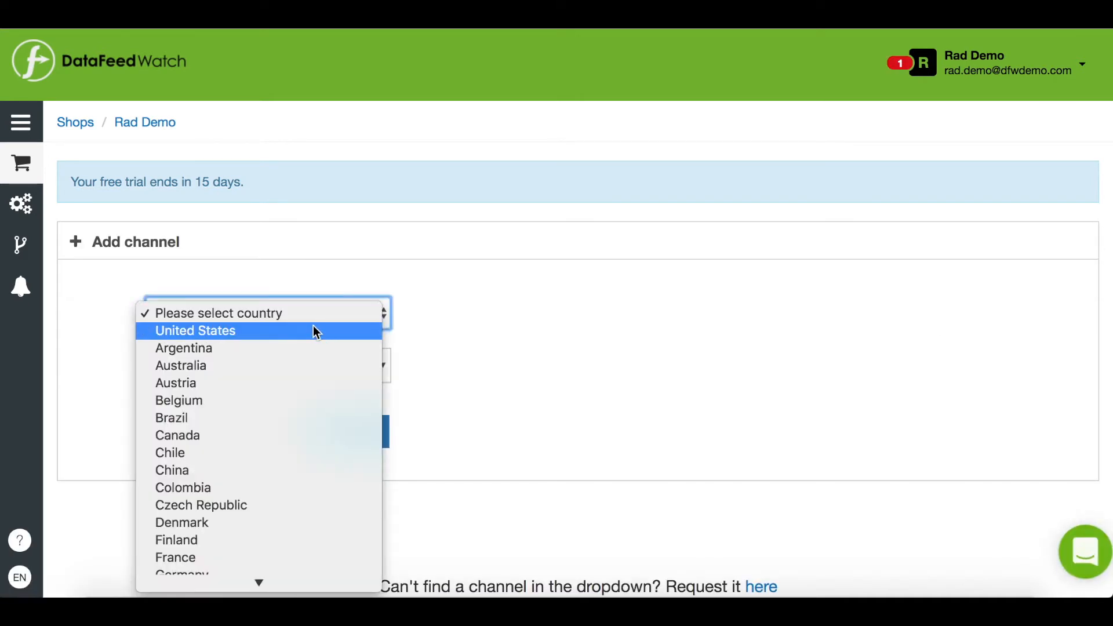
pyautogui.click(310, 330)
pyautogui.click(335, 368)
pyautogui.scroll(-15, 315, 524)
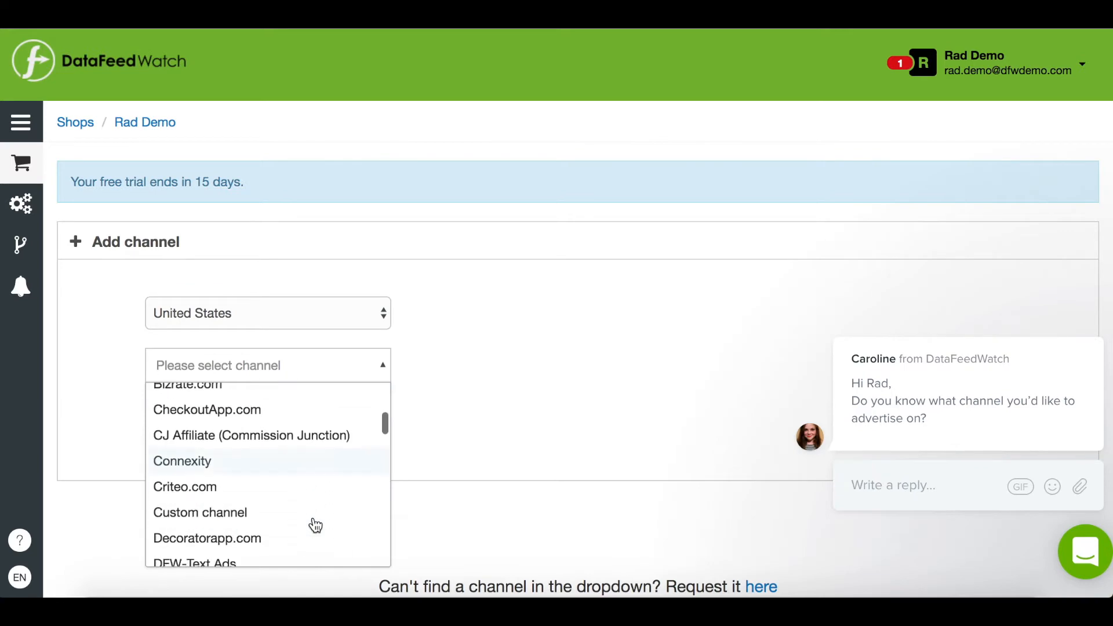
pyautogui.click(282, 458)
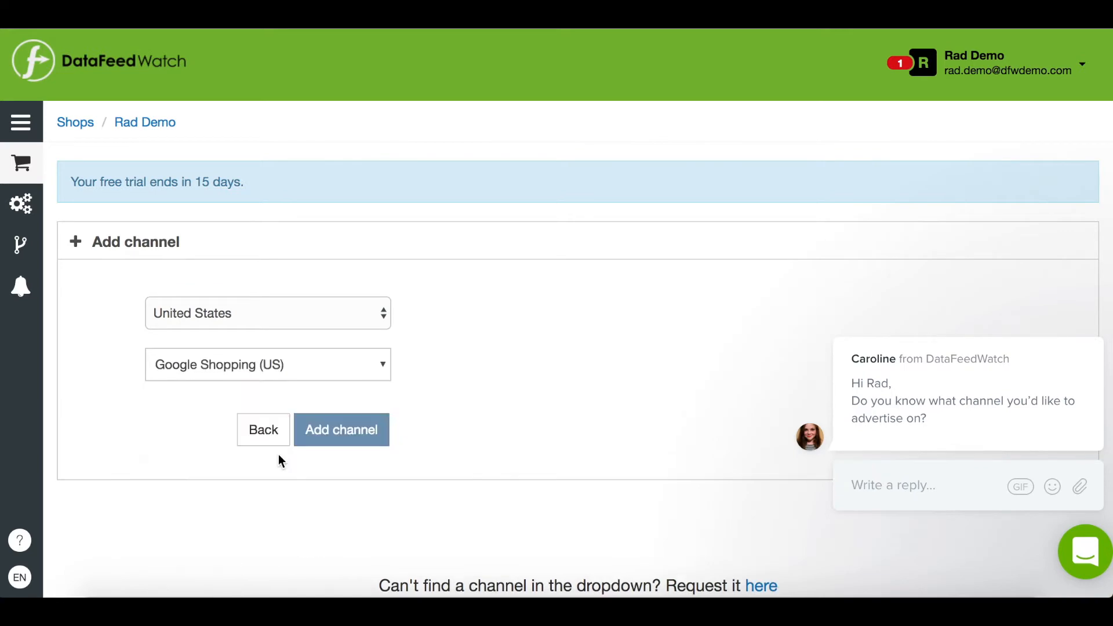
pyautogui.click(340, 458)
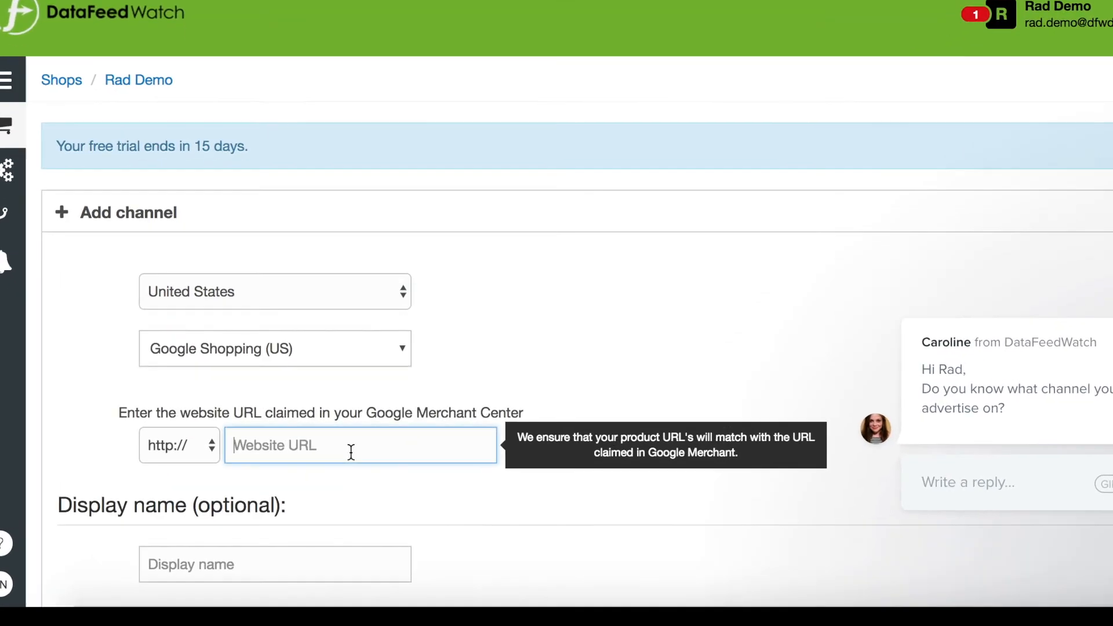
pyautogui.write('www.myshop.')
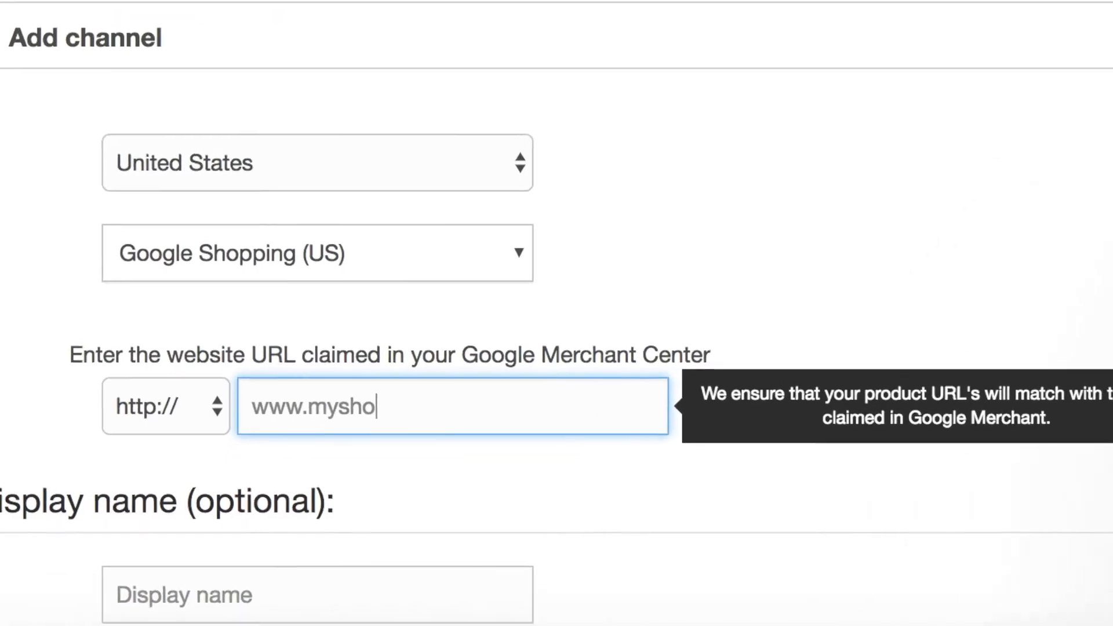
pyautogui.write('com')
pyautogui.scroll(-5, 556, 290)
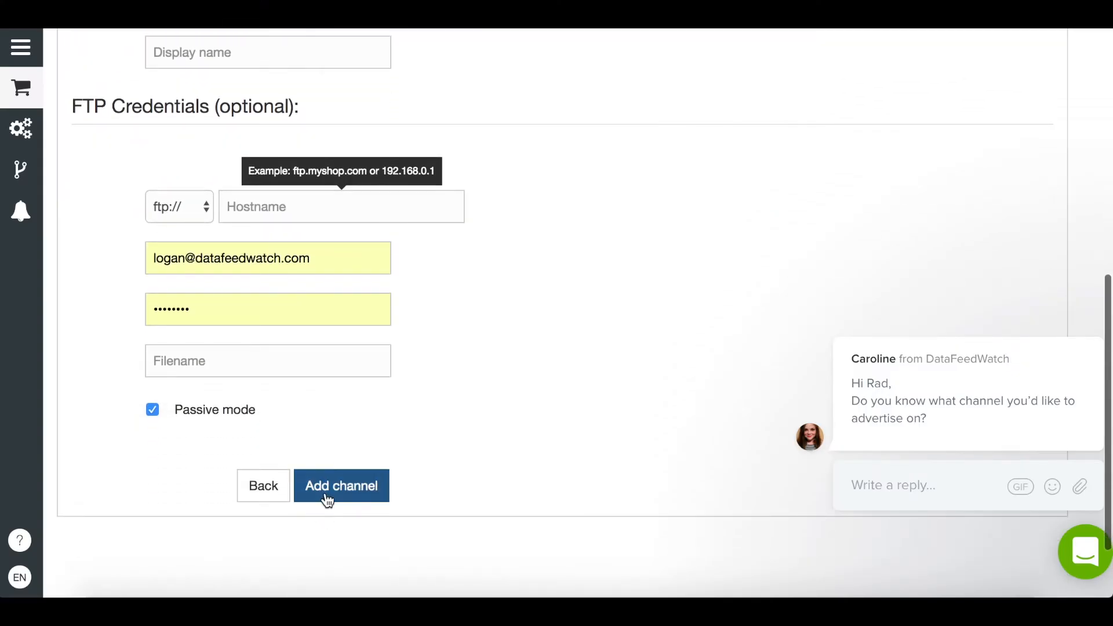
pyautogui.click(328, 500)
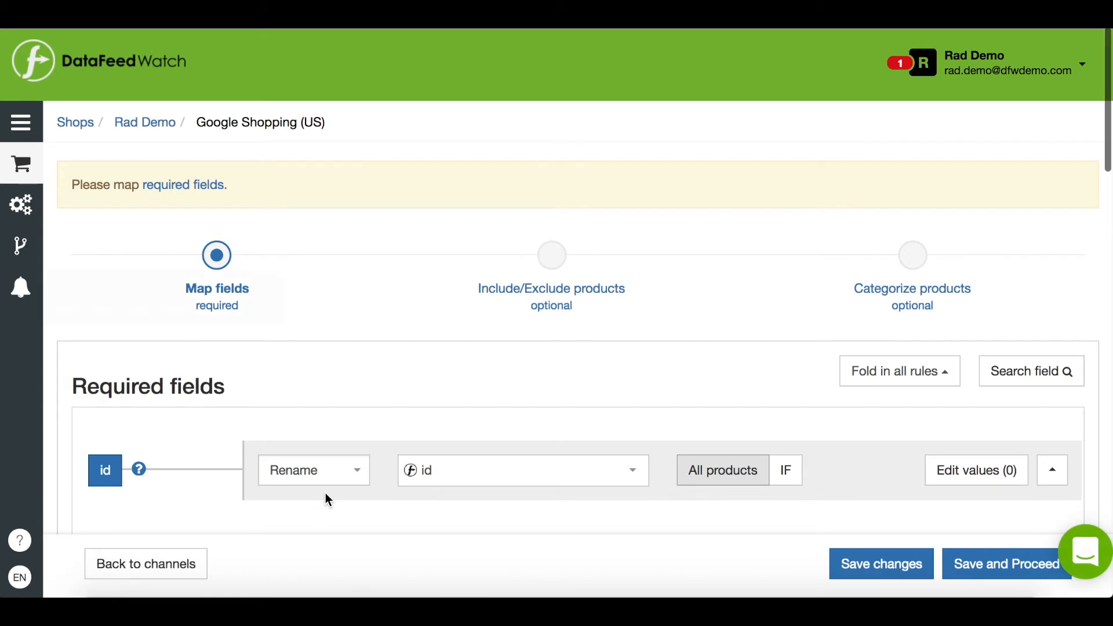
# Map the channel's required id field to the input field id instead of the internal one
pyautogui.scroll(-6, 335, 398)
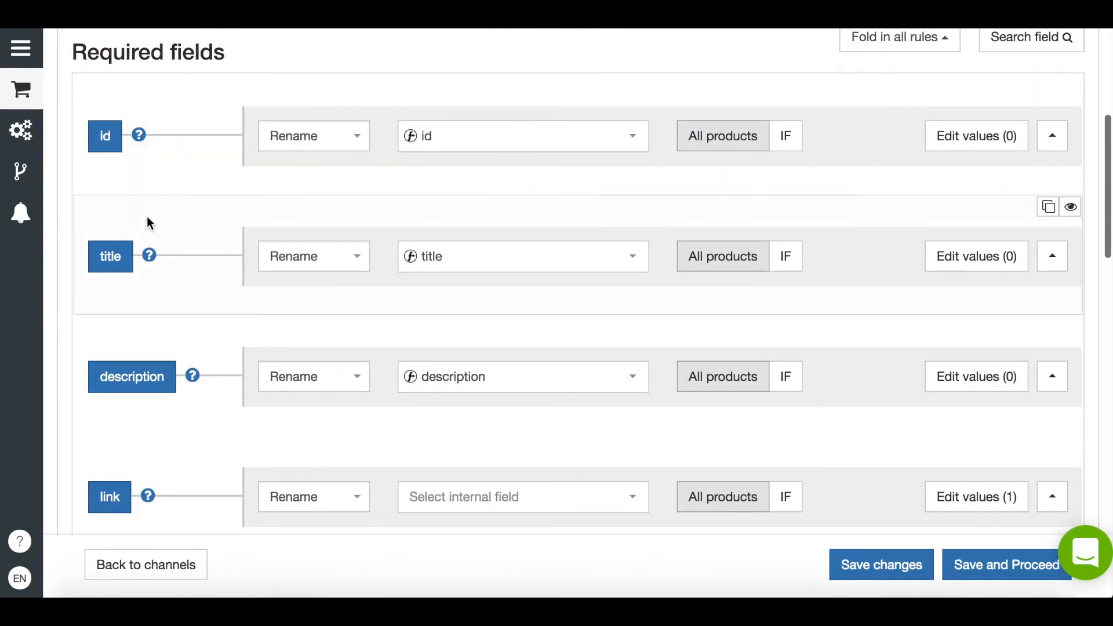
pyautogui.moveTo(149, 251)
pyautogui.click(638, 139)
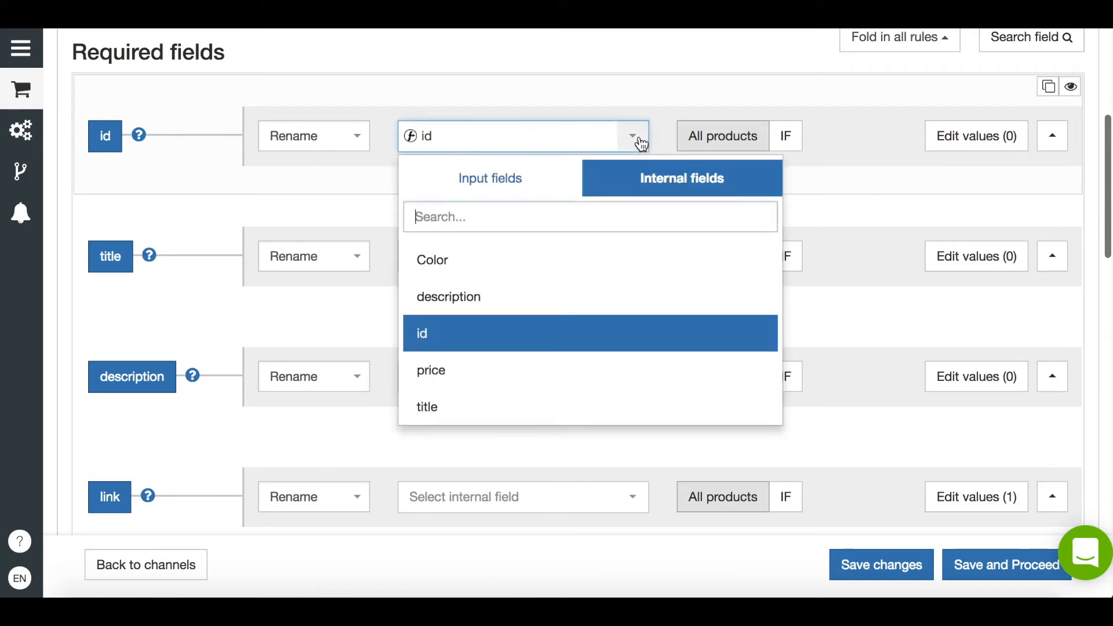
pyautogui.click(505, 182)
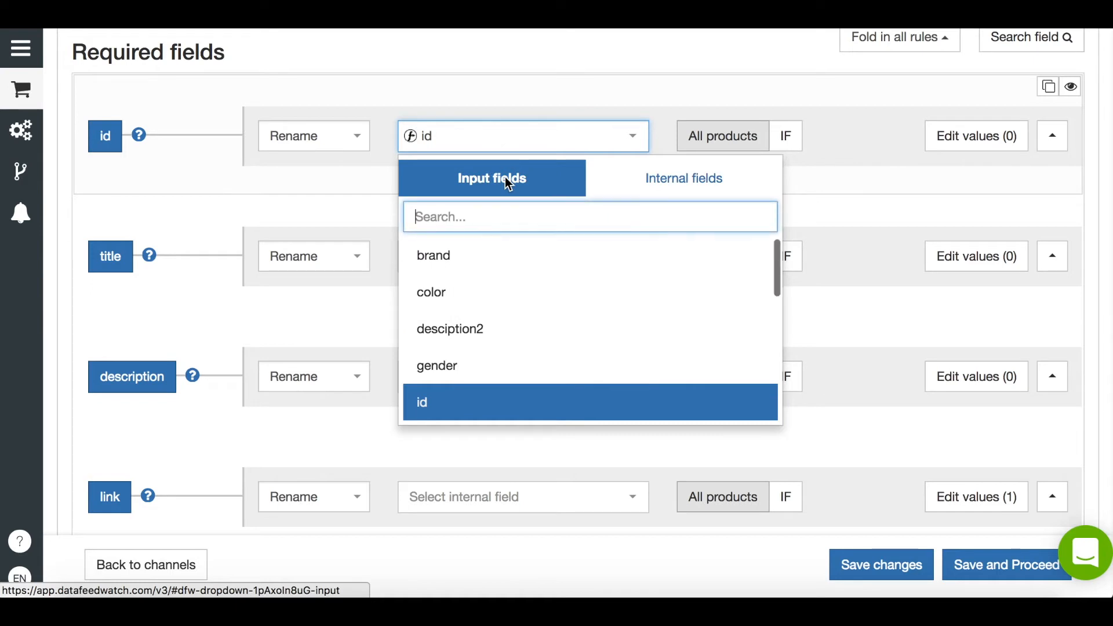
pyautogui.click(432, 402)
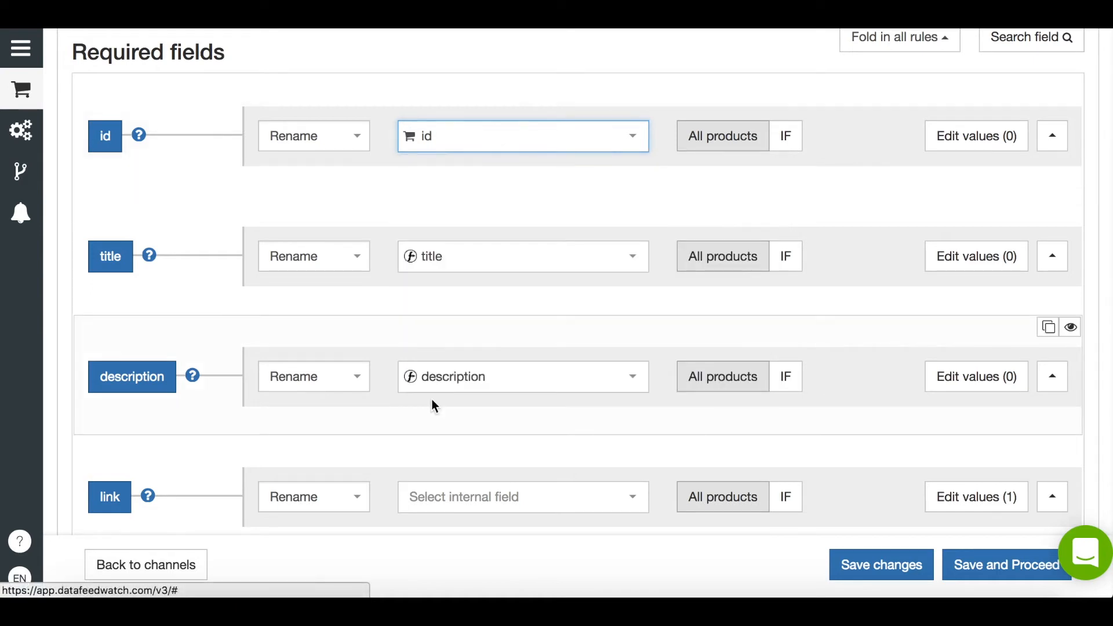
# Set the condition field to the static value new
pyautogui.scroll(-10, 435, 406)
pyautogui.click(346, 311)
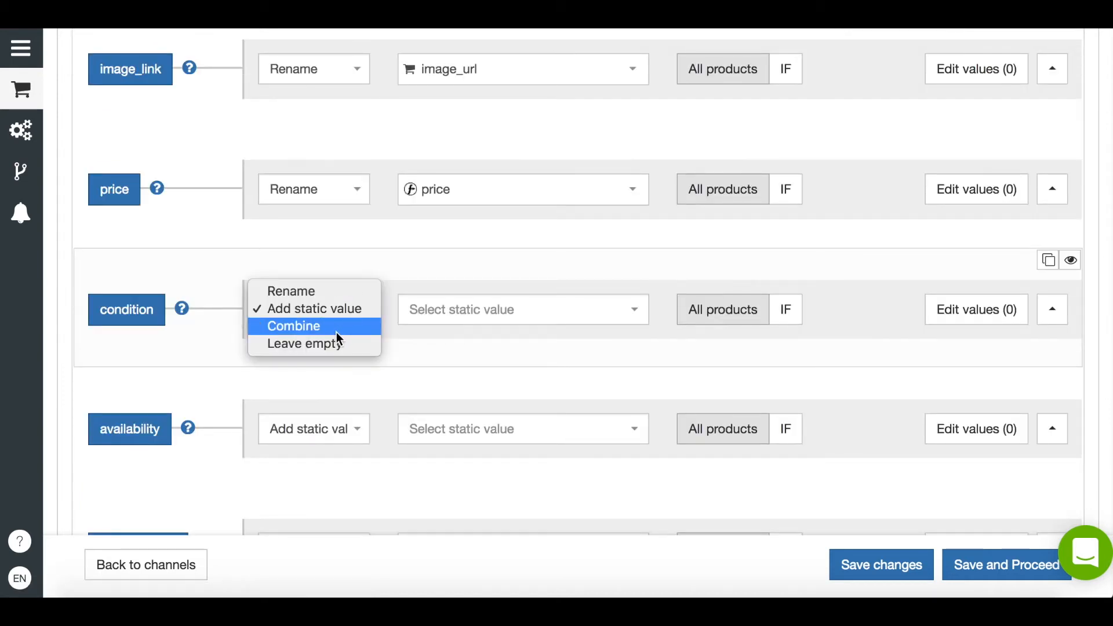
pyautogui.click(336, 334)
pyautogui.click(339, 313)
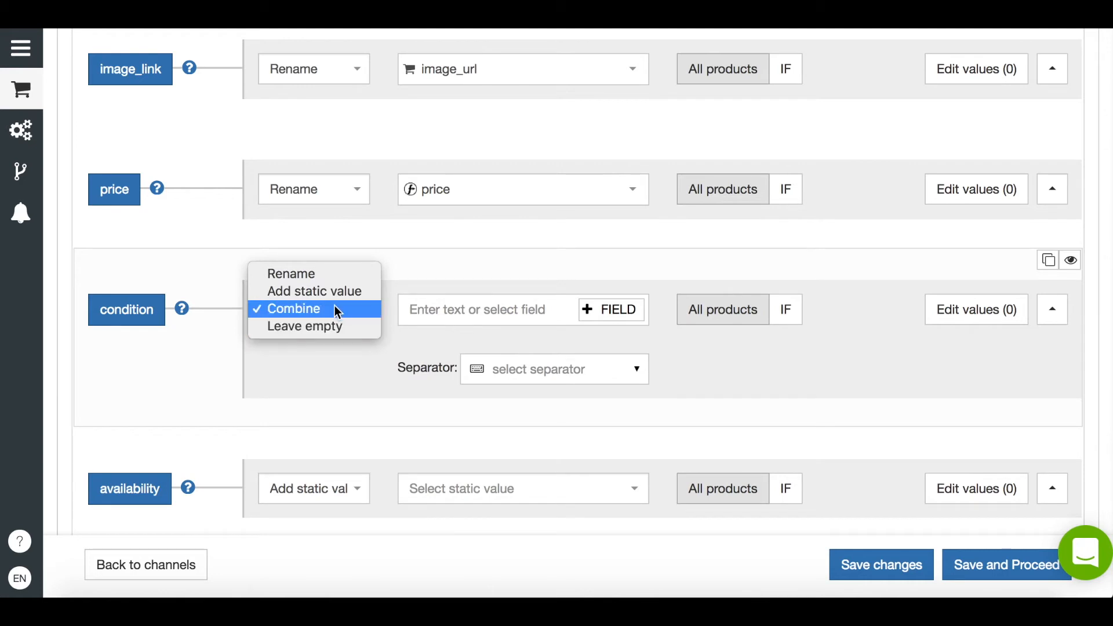
pyautogui.click(333, 295)
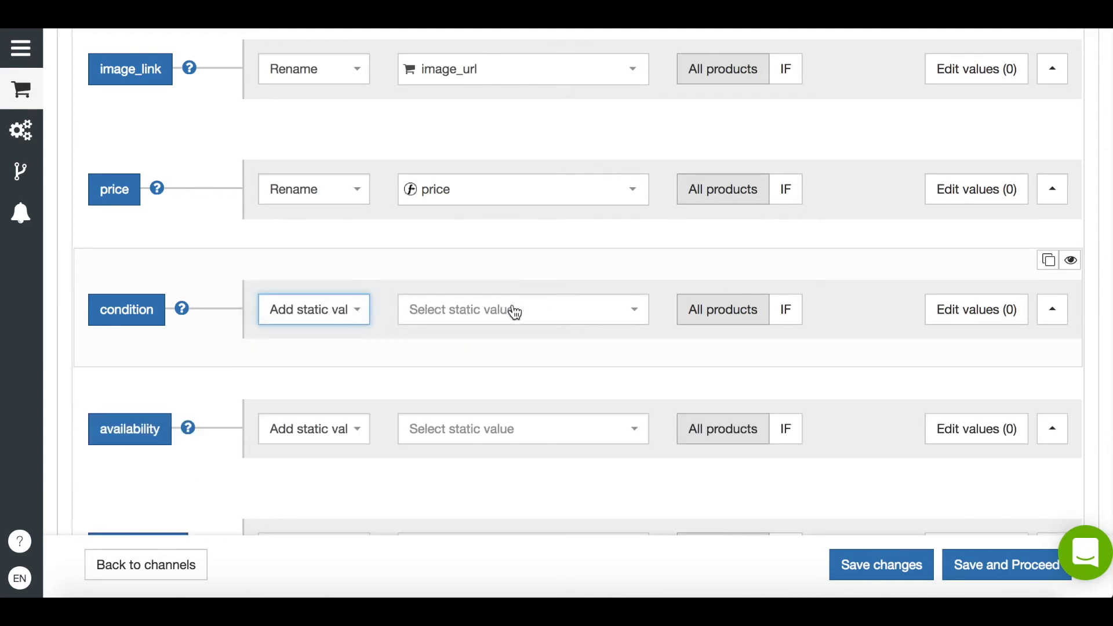
pyautogui.click(515, 313)
pyautogui.click(474, 382)
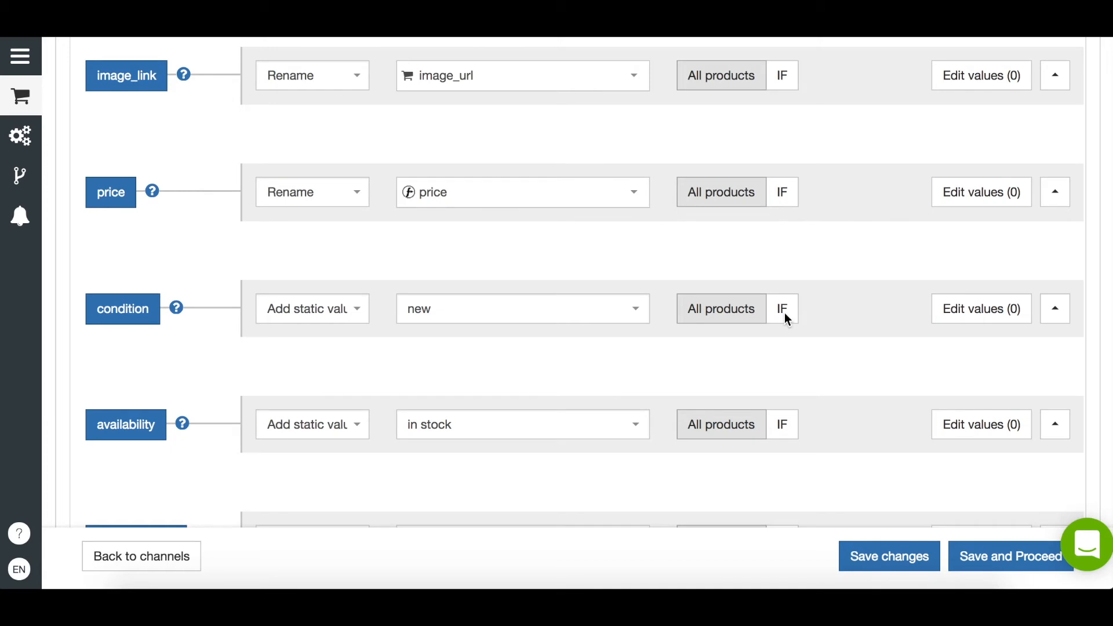
# Open the value editor for the brand field and view its mapping type options
pyautogui.click(784, 312)
pyautogui.click(968, 333)
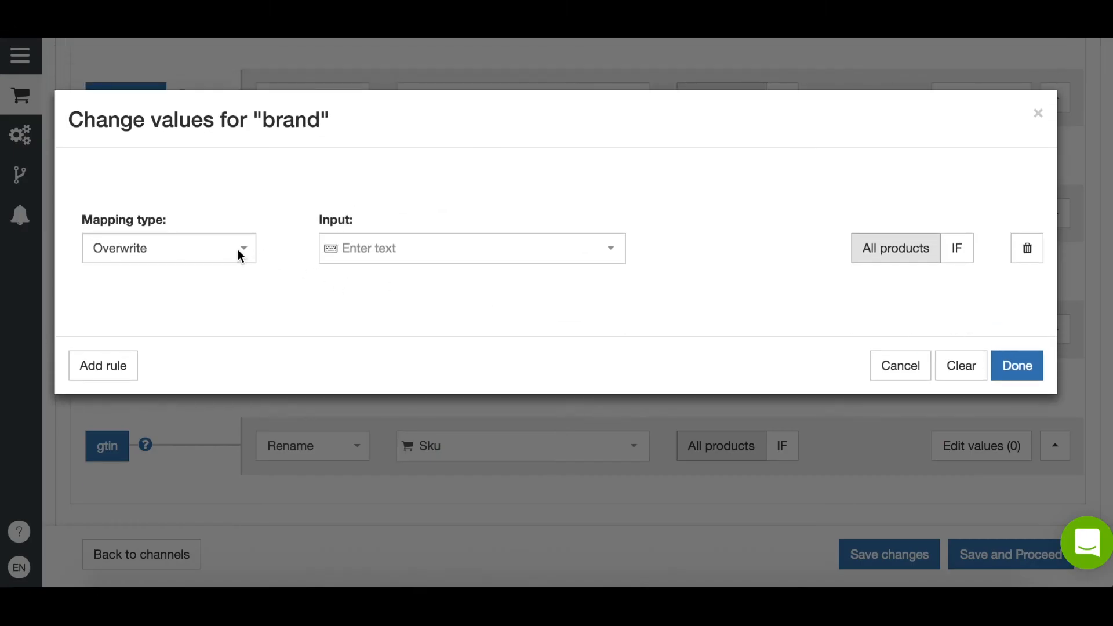
pyautogui.click(239, 254)
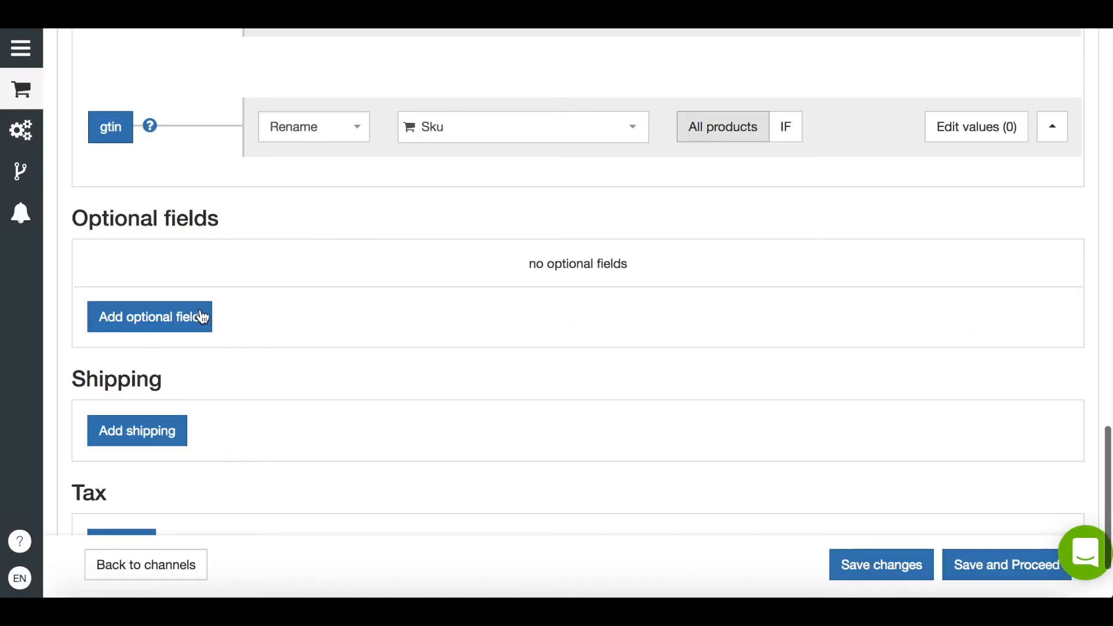
# Add the optional field color to the channel
pyautogui.click(181, 318)
pyautogui.click(163, 177)
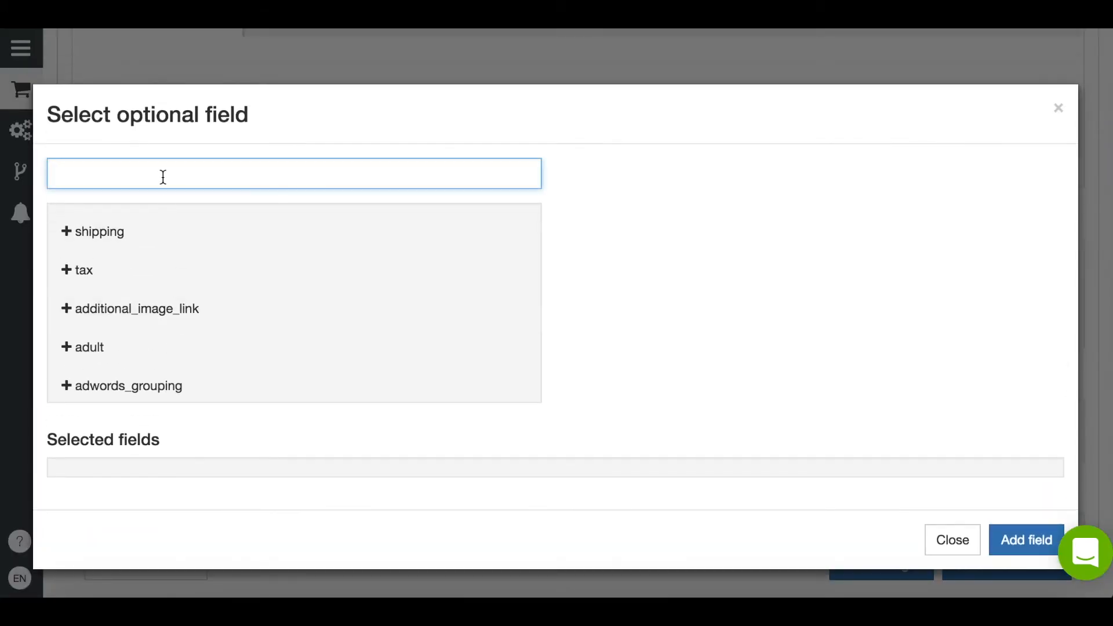
pyautogui.write('color')
pyautogui.click(132, 227)
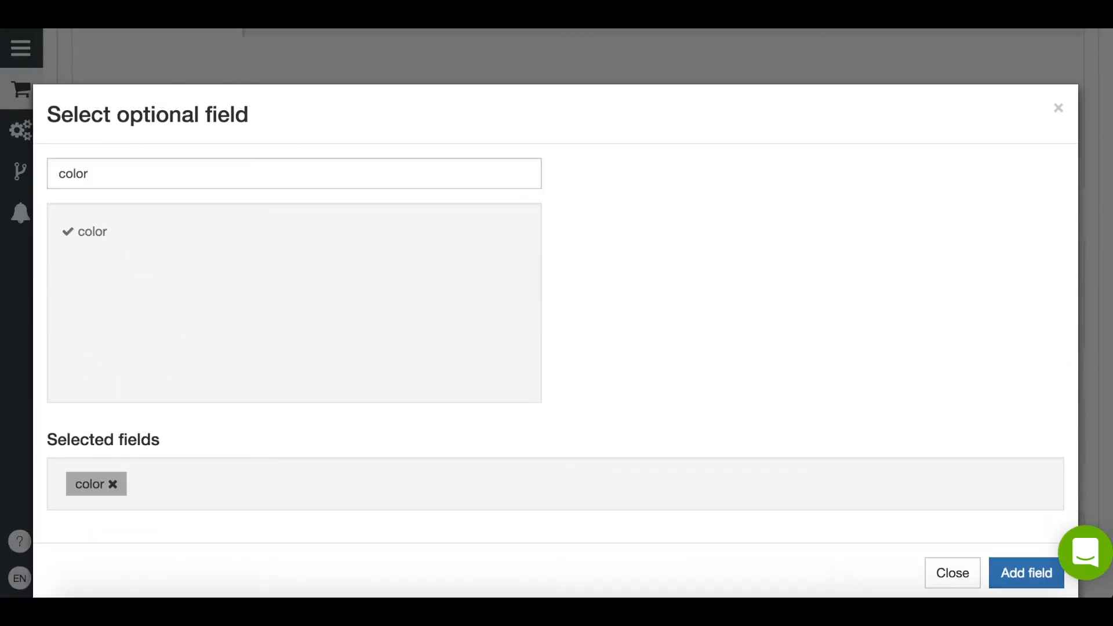
pyautogui.click(1026, 573)
# Map the color optional field to the input field color and save the field mapping to proceed
pyautogui.scroll(-1, 661, 394)
pyautogui.click(631, 266)
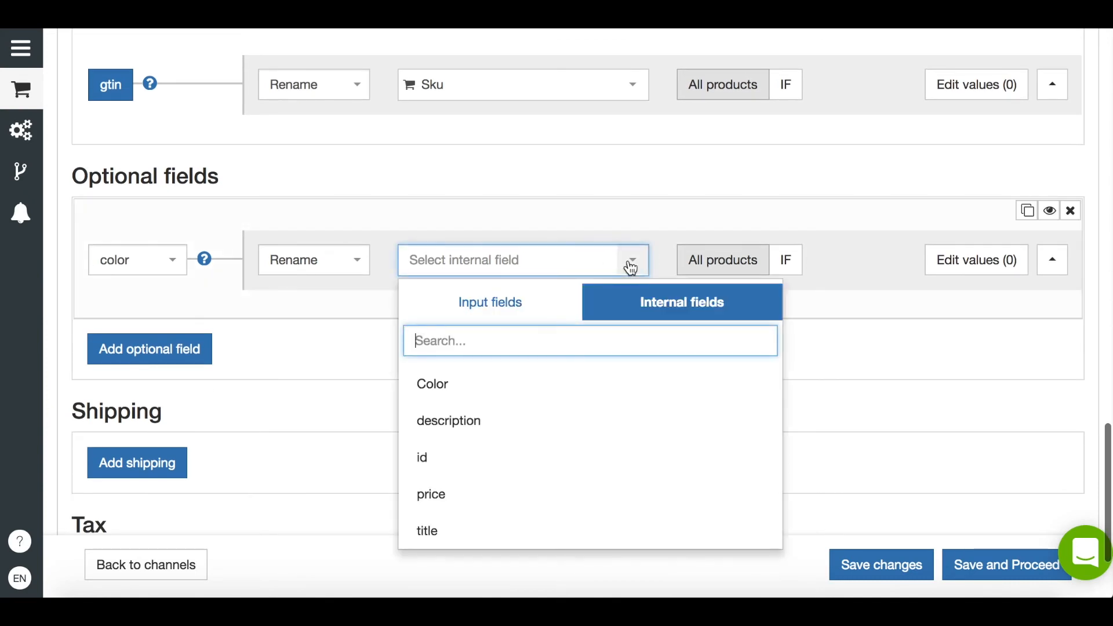
pyautogui.click(459, 310)
pyautogui.click(441, 419)
pyautogui.scroll(-2, 972, 500)
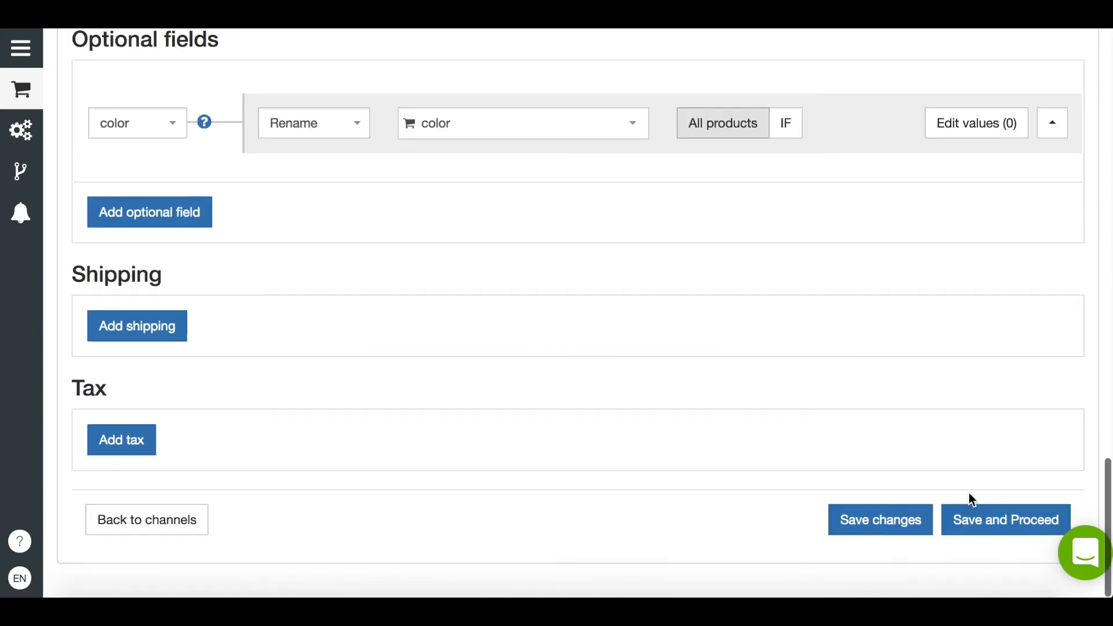
pyautogui.click(974, 512)
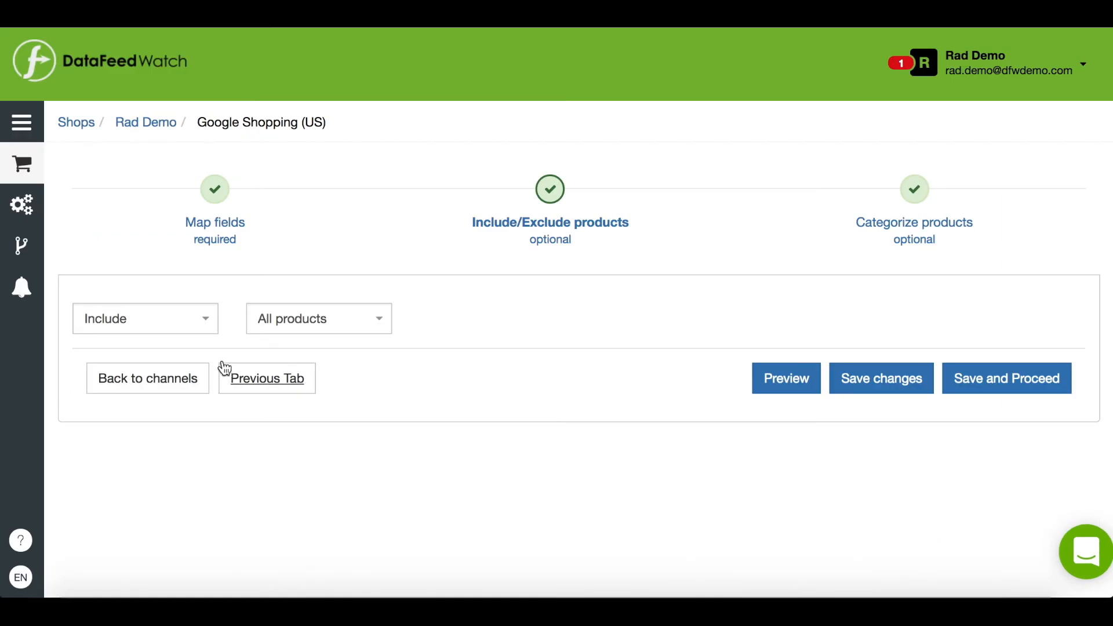
# Exclude products if price is less than 10, then save and proceed to categorization
pyautogui.click(203, 324)
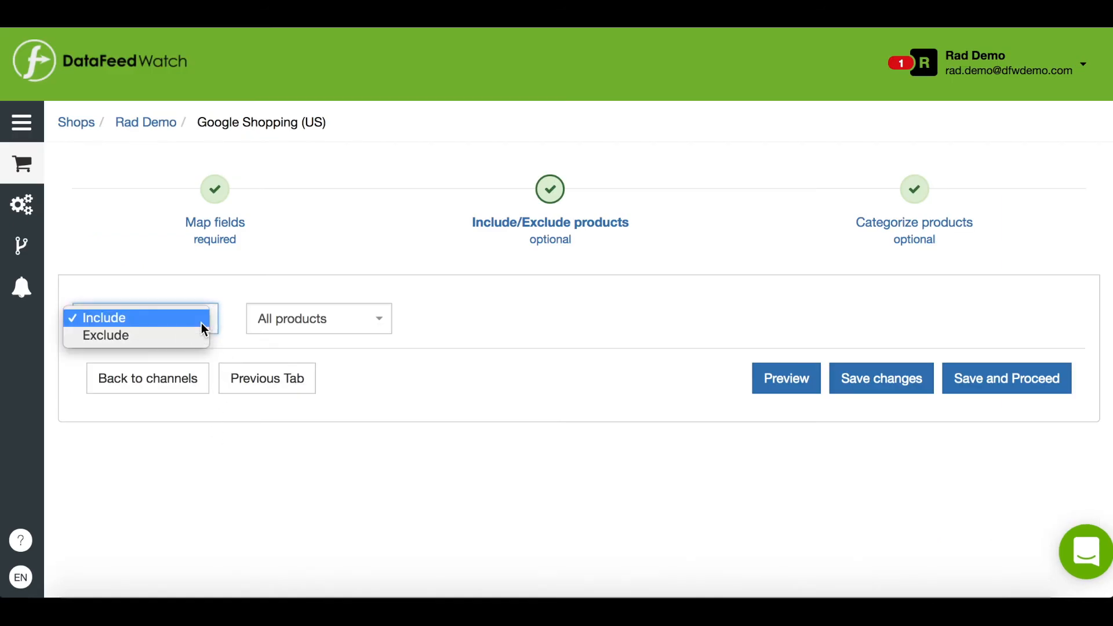
pyautogui.click(193, 337)
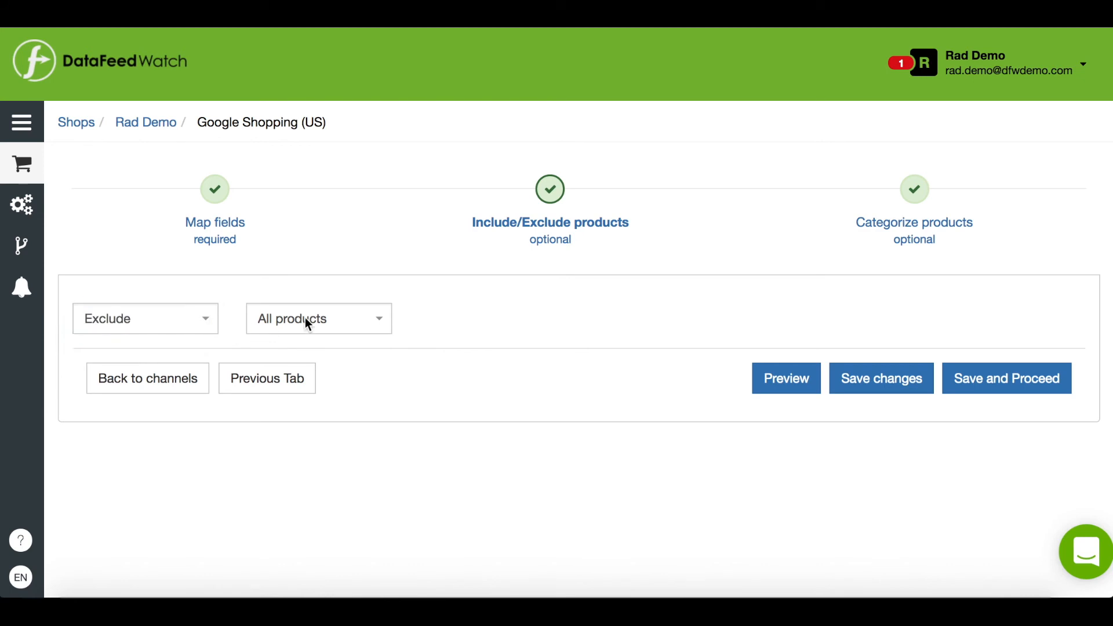
pyautogui.click(372, 320)
pyautogui.click(366, 332)
pyautogui.click(307, 411)
pyautogui.click(226, 336)
pyautogui.click(423, 410)
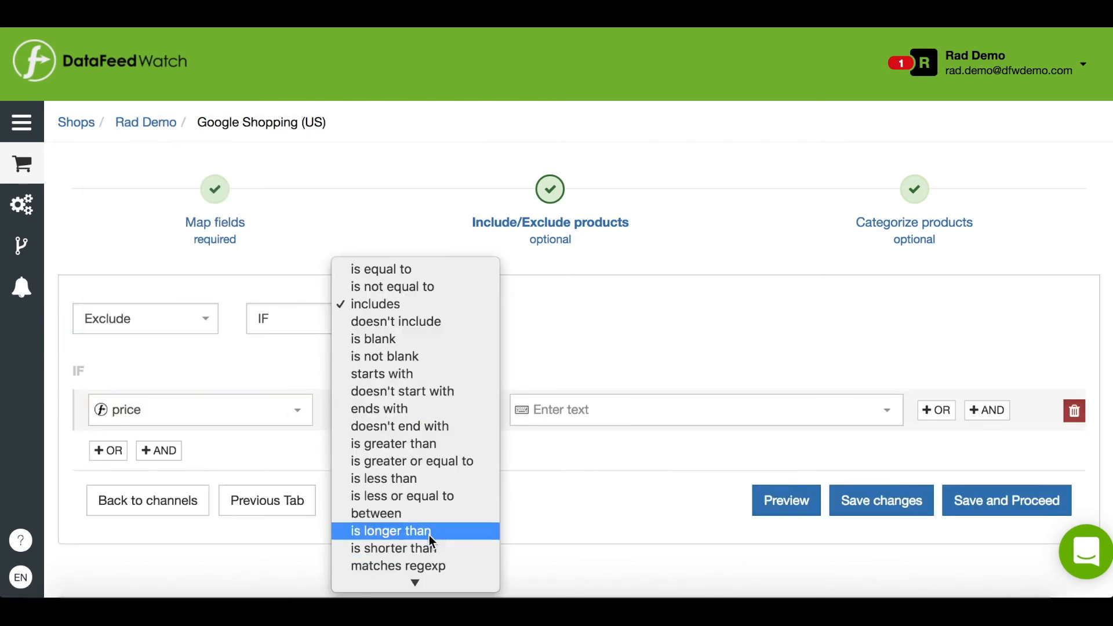
pyautogui.click(419, 478)
pyautogui.click(636, 410)
pyautogui.write('10')
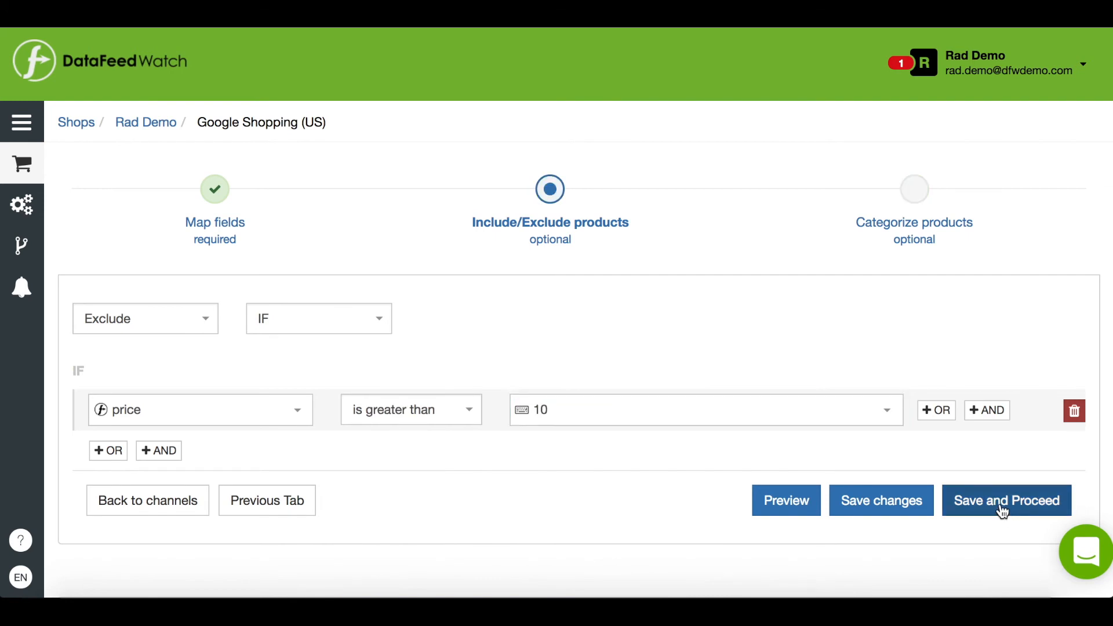
pyautogui.click(1002, 508)
# Set the default category to Apparel & Accessories > Clothing and save the channel
pyautogui.click(160, 352)
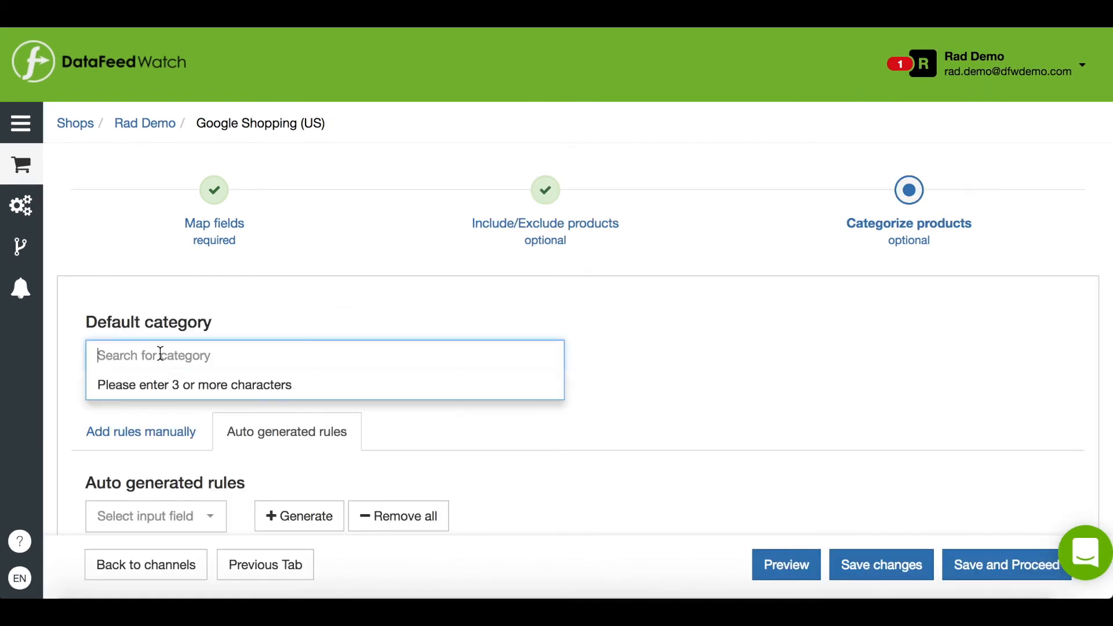
pyautogui.write('app')
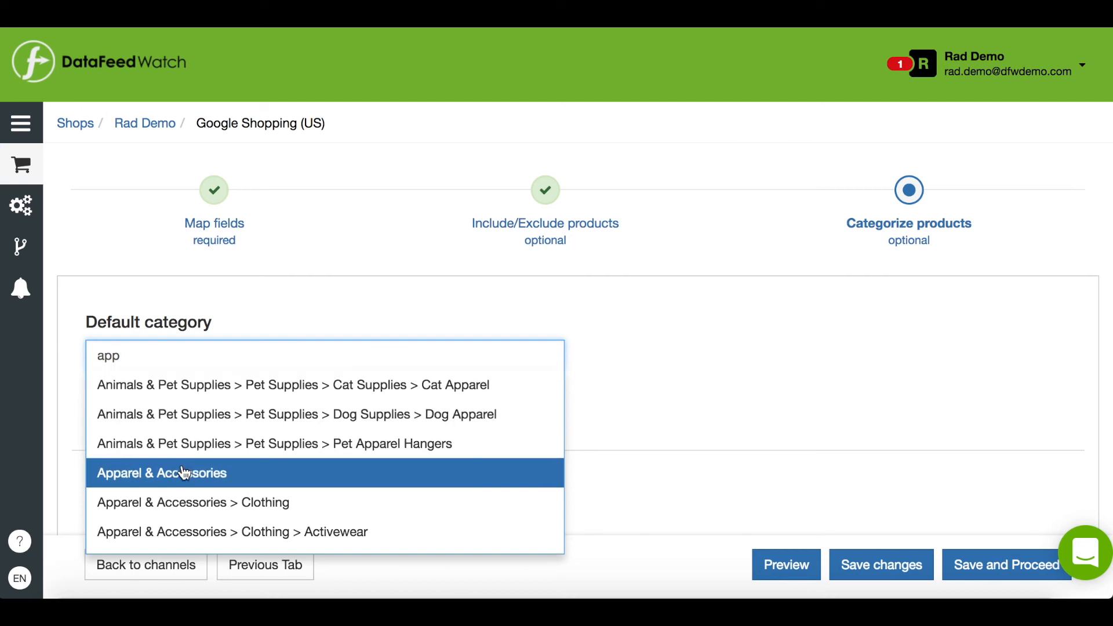
pyautogui.click(182, 503)
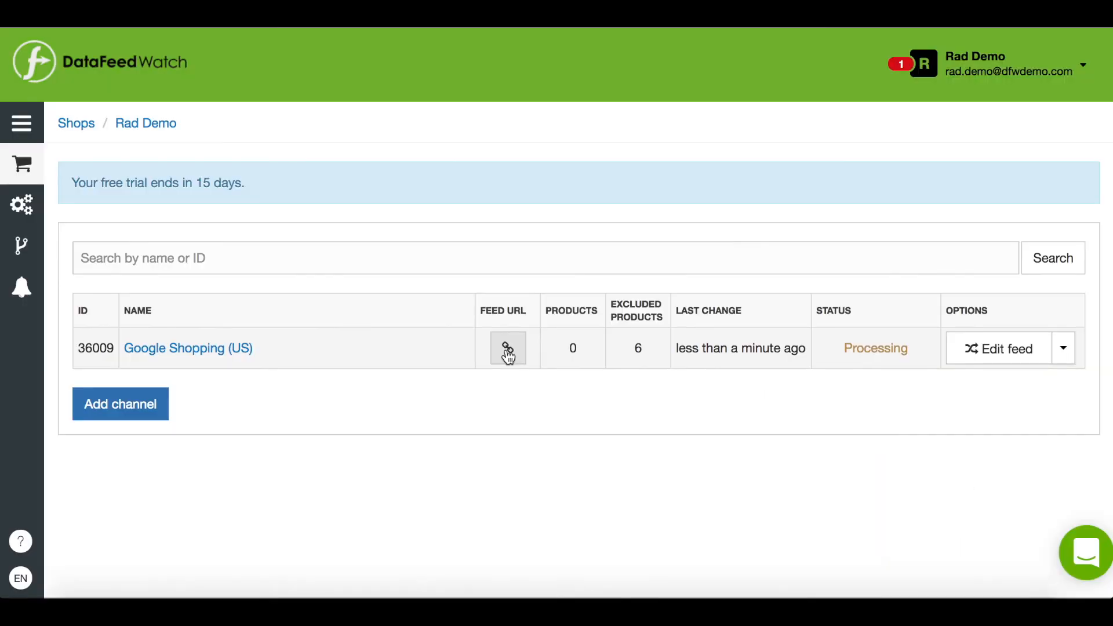
# Open the Google Shopping (US) channel's complete feed URL and copy it
pyautogui.click(508, 354)
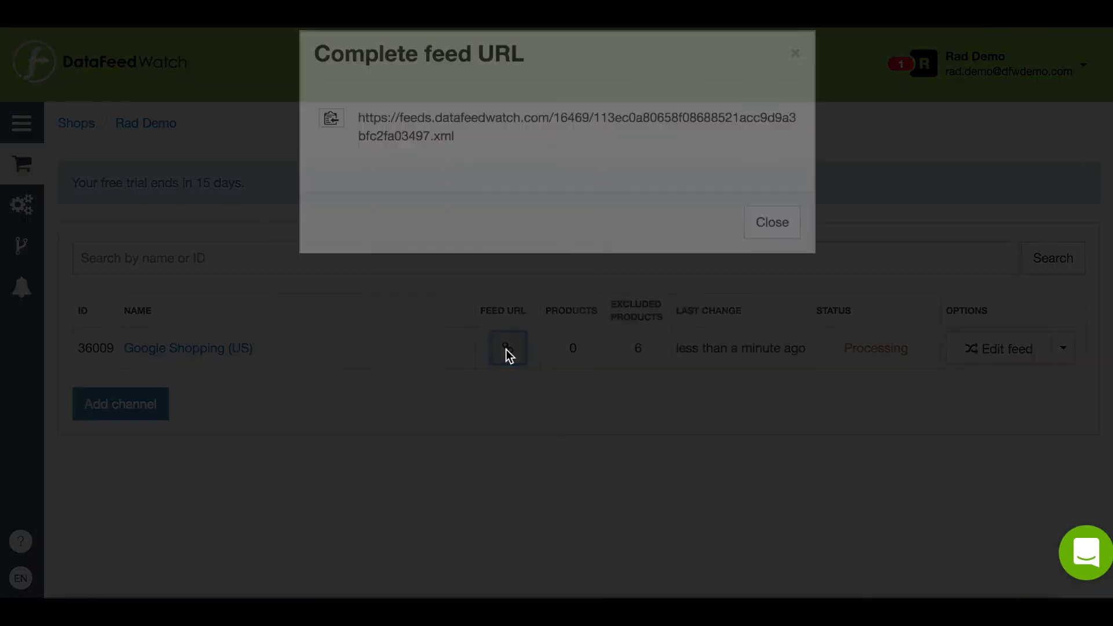
pyautogui.click(332, 237)
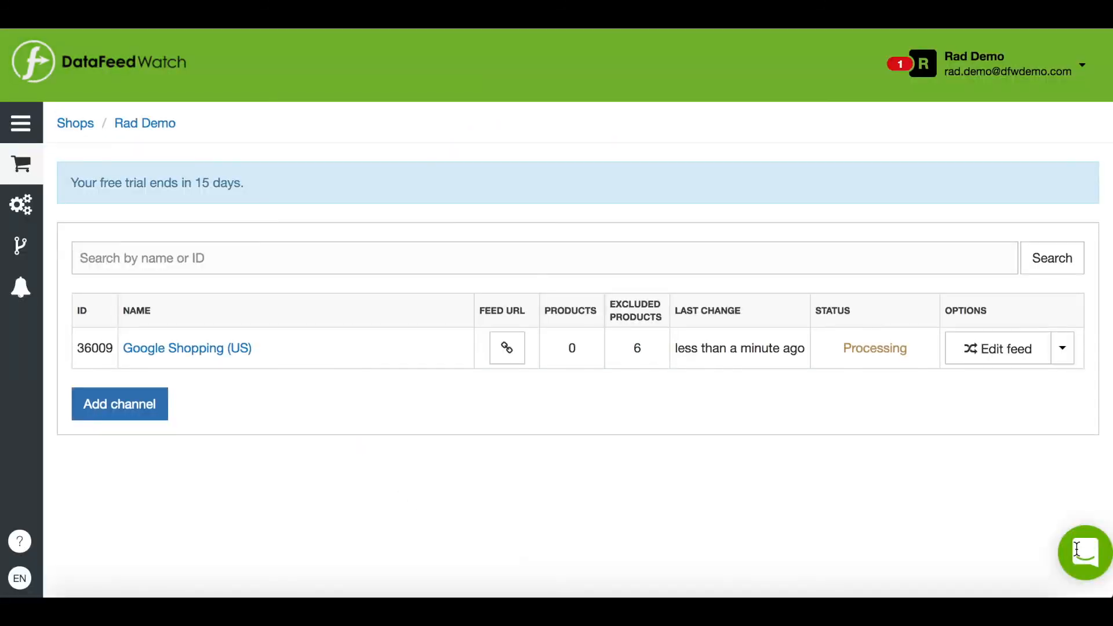
# Open and close the support conversations panel, then open the help panel
pyautogui.click(1085, 553)
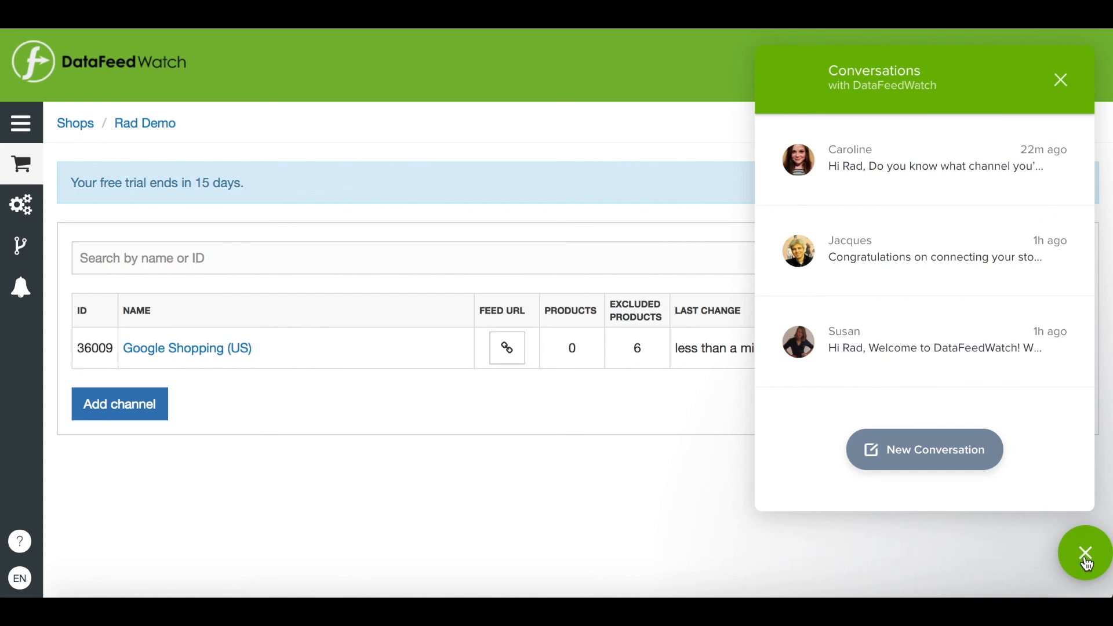
pyautogui.click(1086, 559)
pyautogui.click(22, 542)
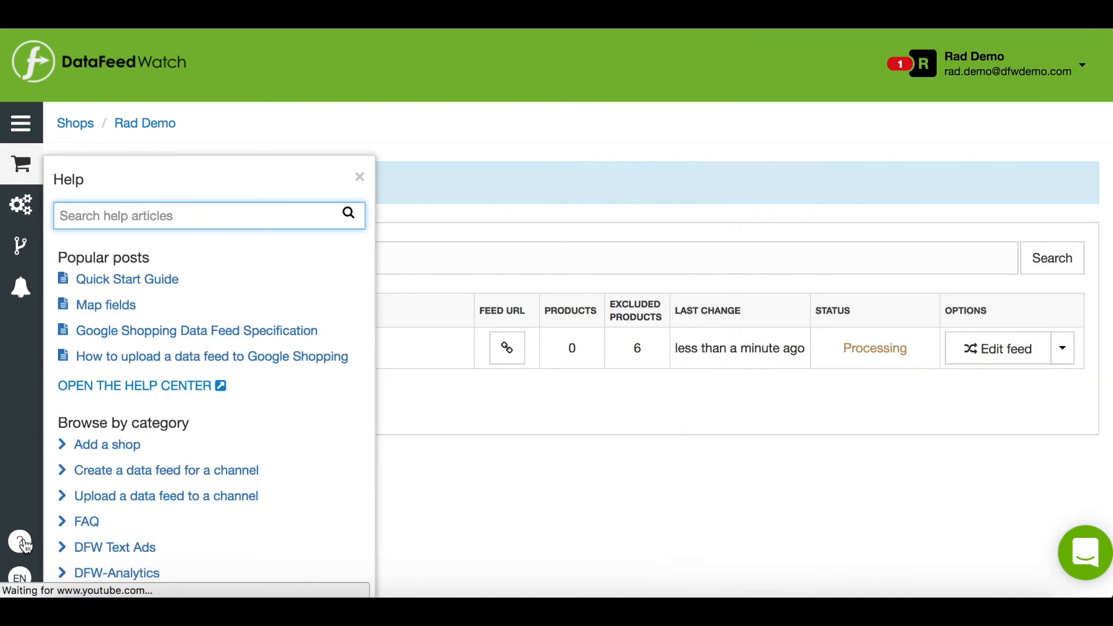